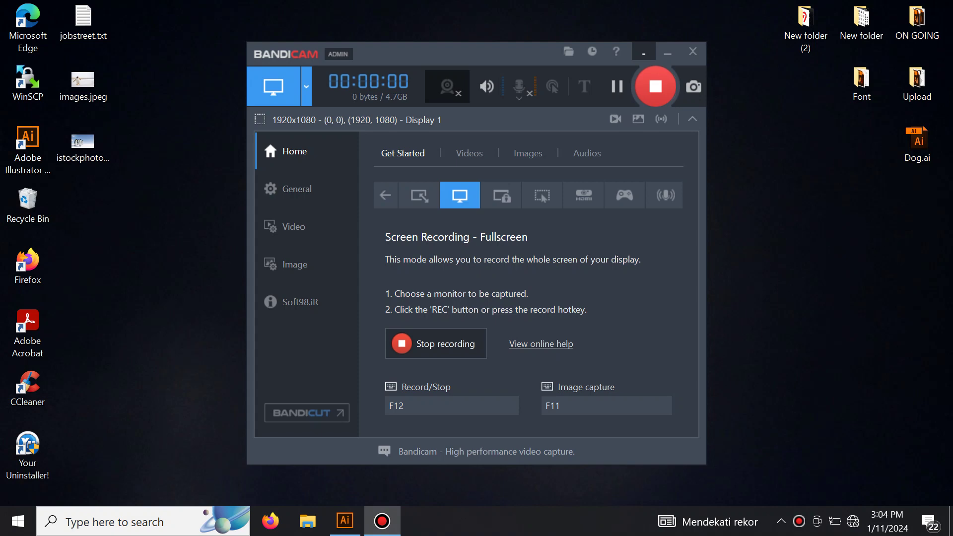
# Step: Open the istockphoto penguin image from the desktop in Adobe Illustrator CC 2015
pyautogui.click(643, 53)
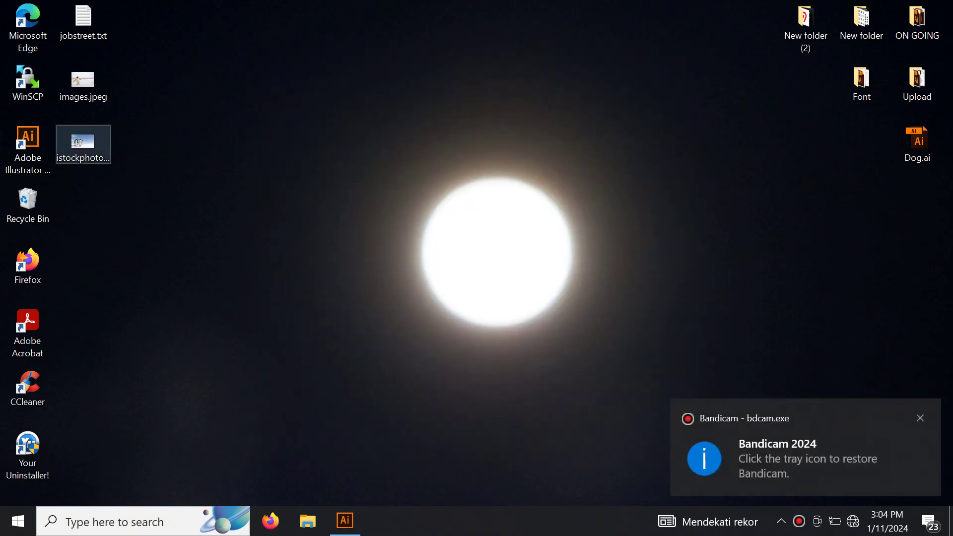
pyautogui.rightClick(89, 149)
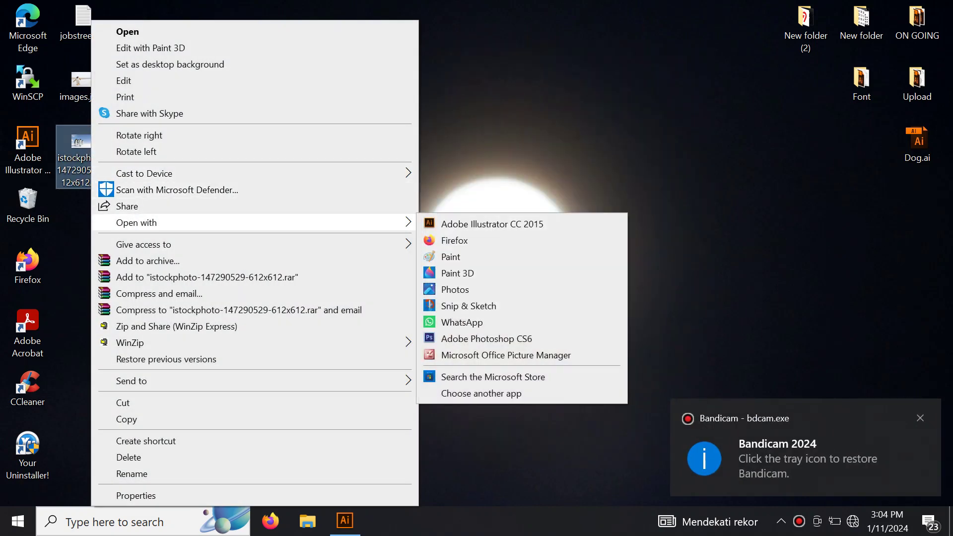
pyautogui.click(491, 224)
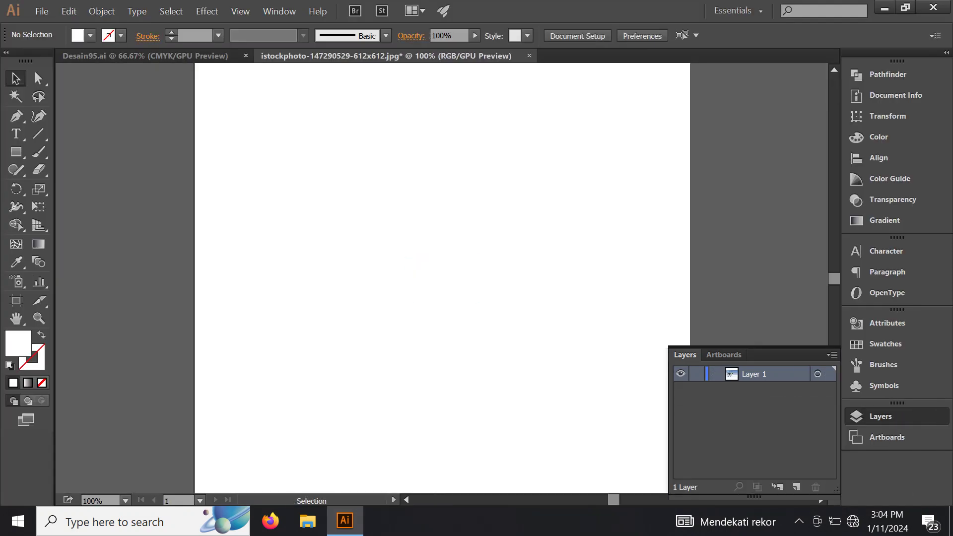
# Step: Paste the penguin photo into Desain95.ai beside the lower row of penguins and lock it
pyautogui.hotkey('ctrl', 'Tab')
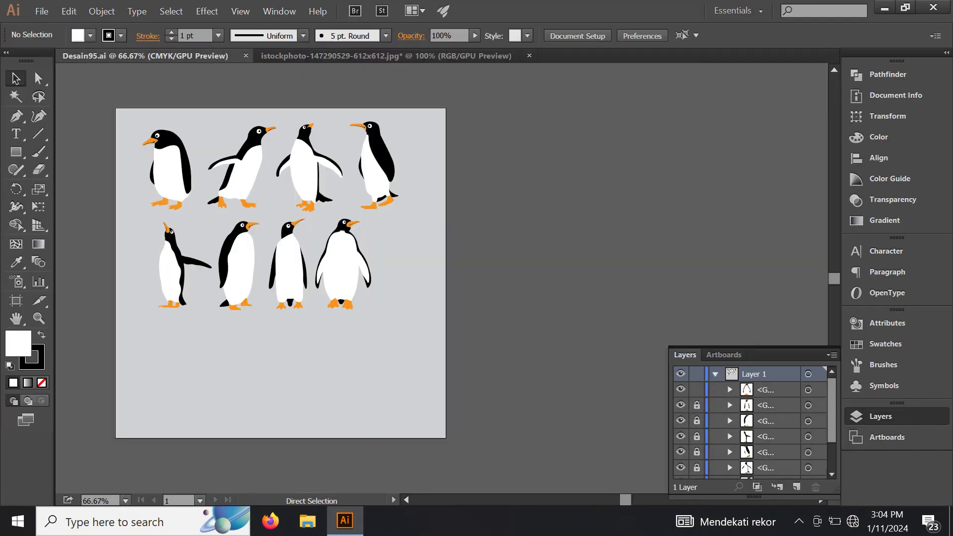
pyautogui.hotkey('ctrl', 'v')
pyautogui.moveTo(441, 278); pyautogui.dragTo(406, 247)
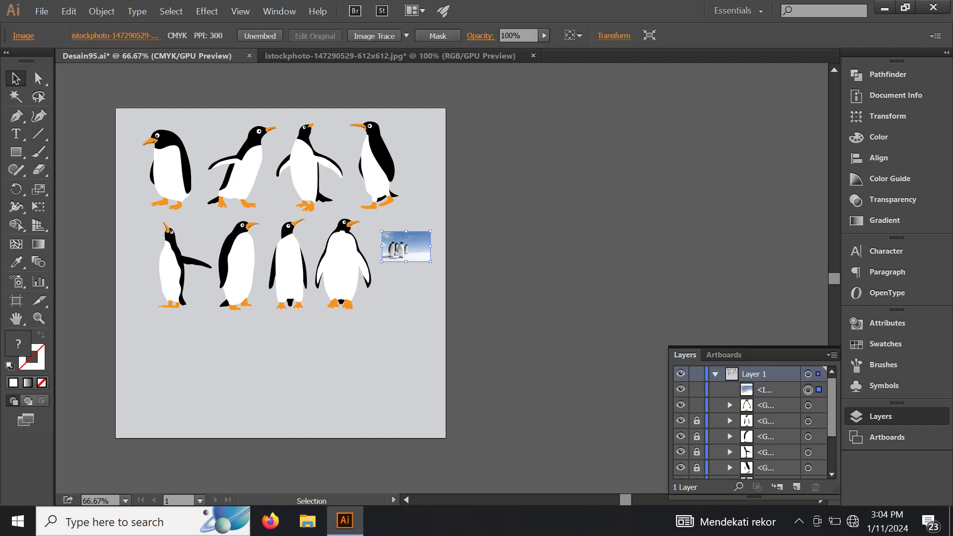
pyautogui.hotkey('ctrl', '2')
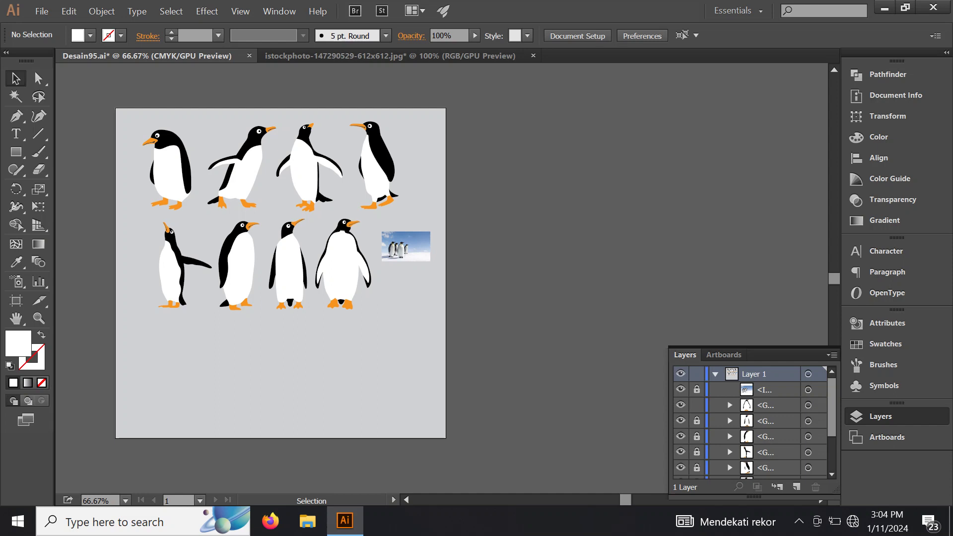
# Step: Close the separate photo document without saving changes
pyautogui.click(390, 56)
pyautogui.click(533, 55)
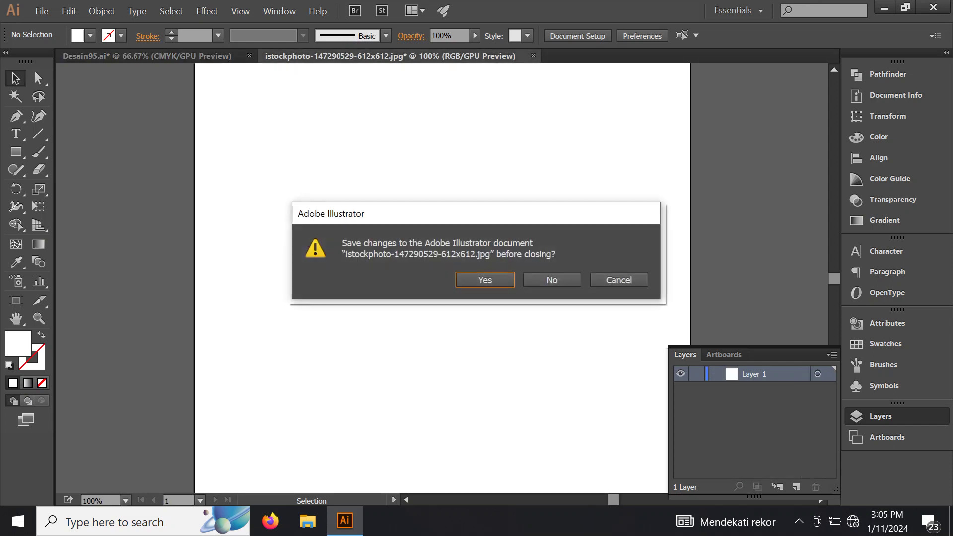
pyautogui.click(552, 280)
# Step: With the Pen tool active, zoom in until the front penguin's head fills the window
pyautogui.press('p')
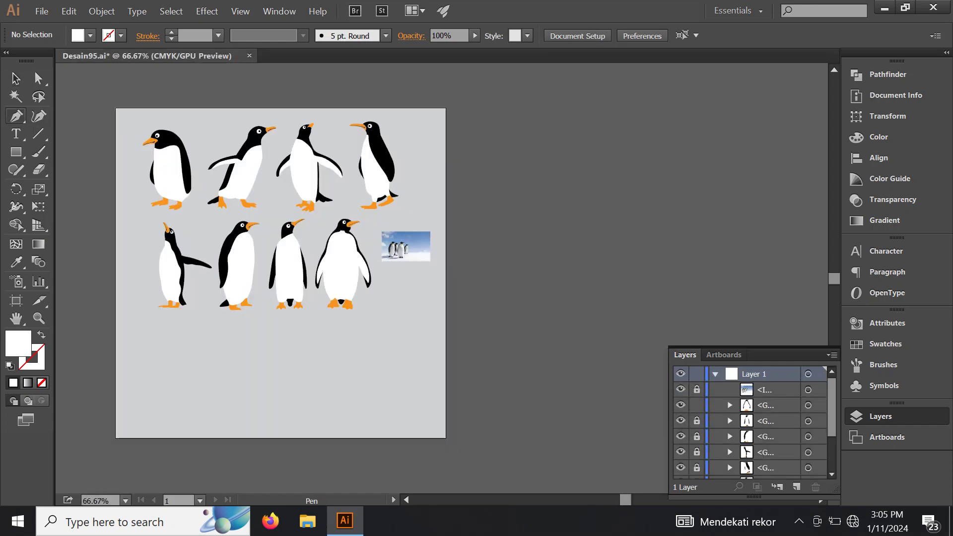
pyautogui.scroll(3, 399, 253)
pyautogui.scroll(3, 399, 253)
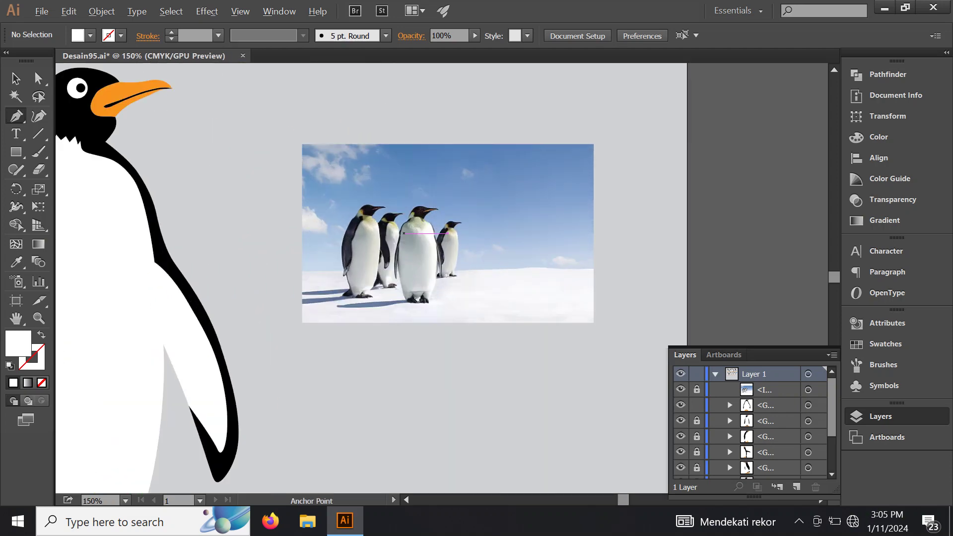
pyautogui.scroll(3, 399, 253)
pyautogui.scroll(3, 399, 253)
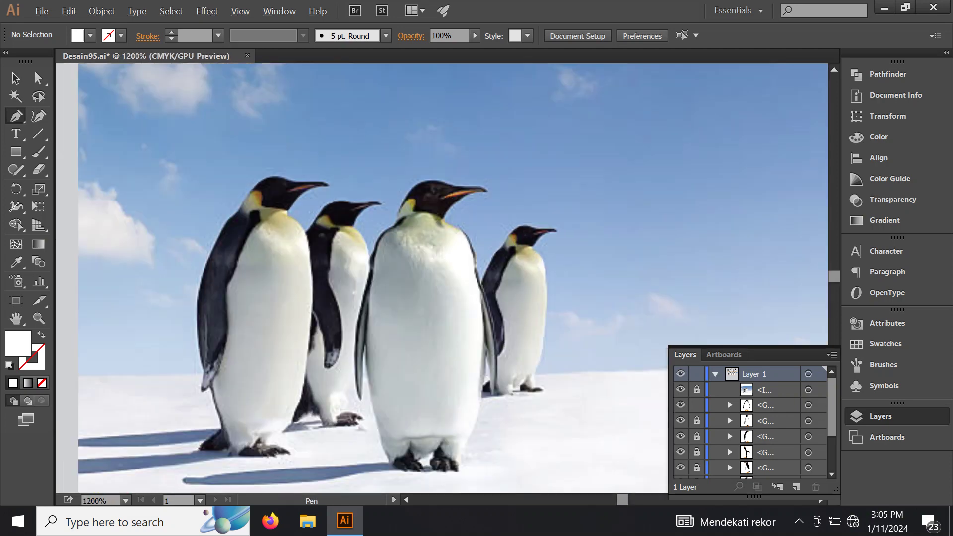
pyautogui.scroll(1, 387, 206)
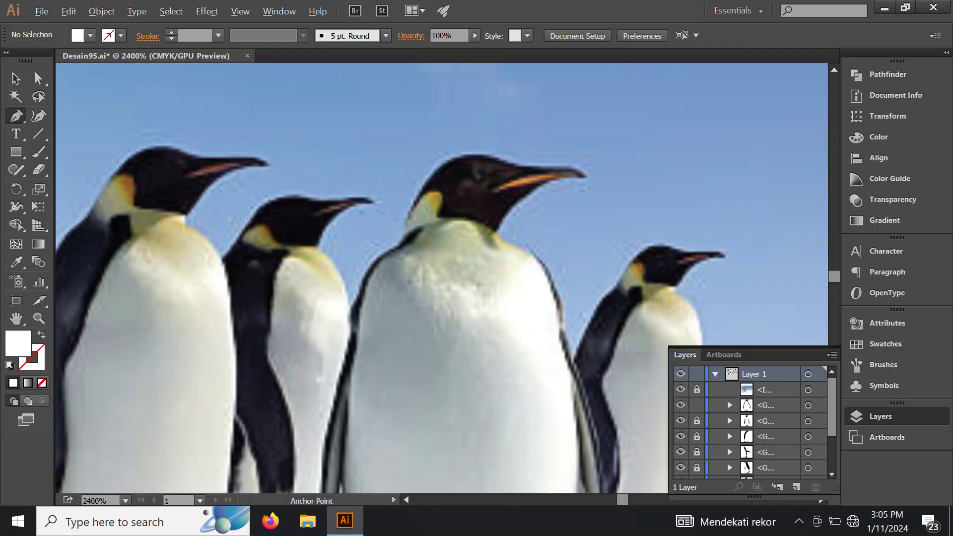
pyautogui.scroll(1, 540, 151)
pyautogui.scroll(1, 540, 151)
# Step: Start the Pen outline at the beak tip and trace the beak's underside to the throat
pyautogui.click(659, 220)
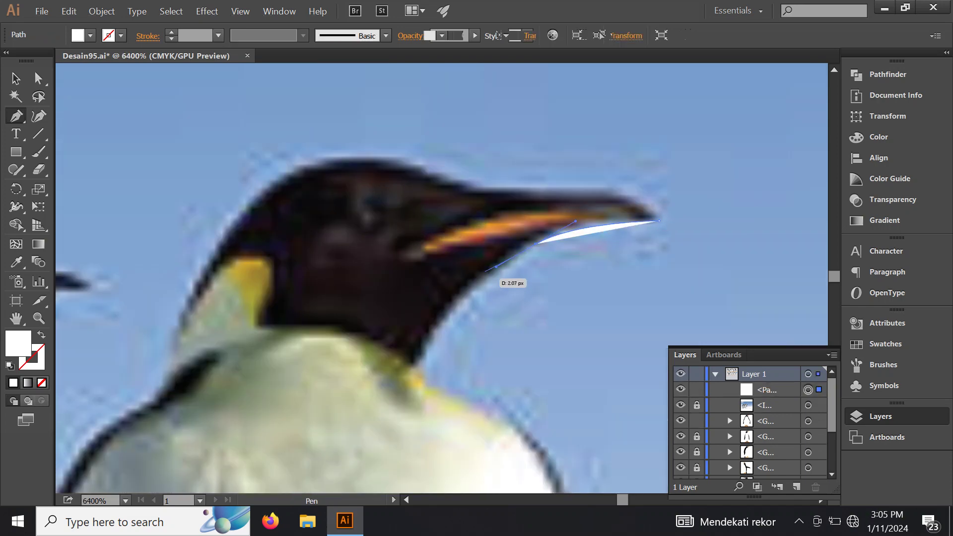
pyautogui.moveTo(496, 267); pyautogui.dragTo(498, 268)
pyautogui.scroll(-3, 466, 258)
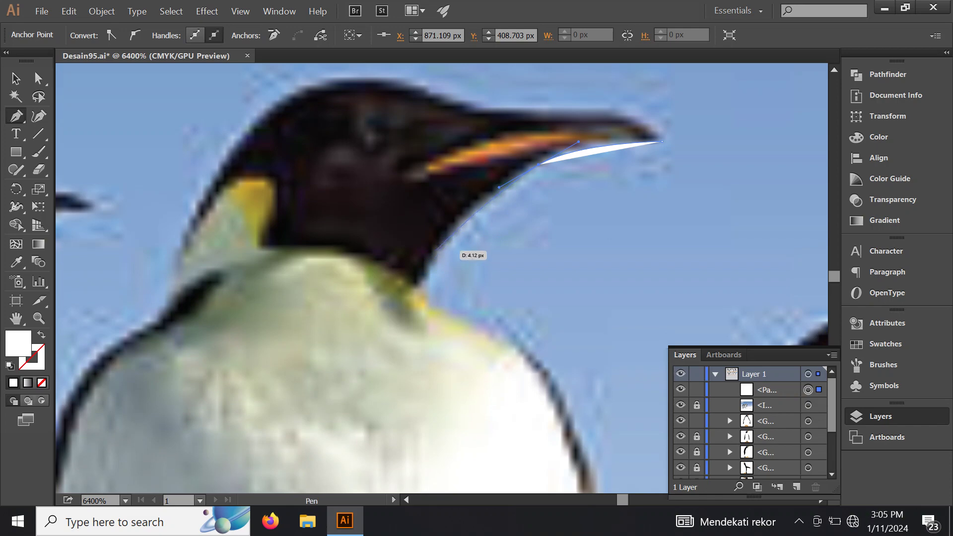
pyautogui.moveTo(442, 251)
pyautogui.mouseDown()
pyautogui.moveTo(421, 304)
pyautogui.moveTo(427, 298)
pyautogui.moveTo(385, 263)
pyautogui.mouseUp()
pyautogui.click(420, 292)
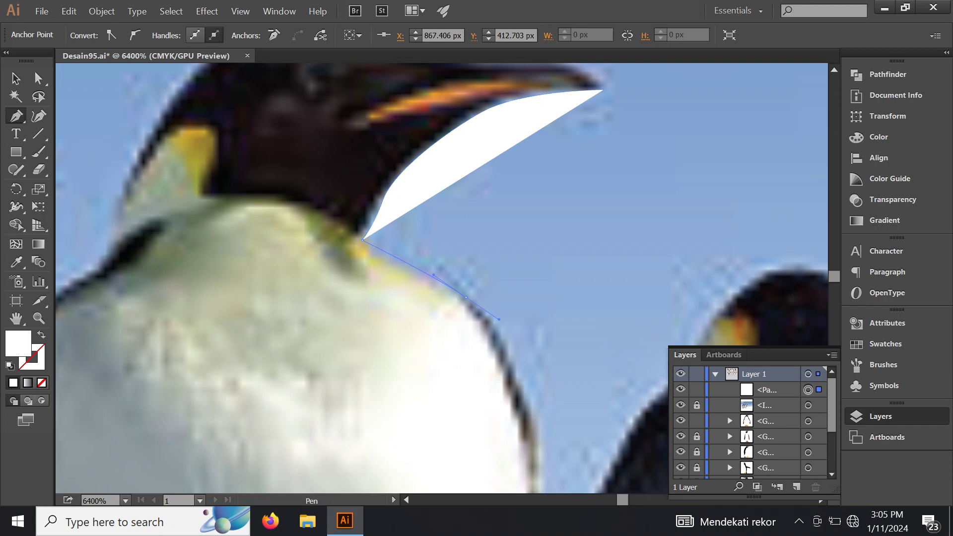
# Step: Continue the outline down the chest and belly edge to the base of the belly
pyautogui.moveTo(465, 296)
pyautogui.mouseDown()
pyautogui.moveTo(501, 320)
pyautogui.moveTo(451, 249)
pyautogui.mouseUp()
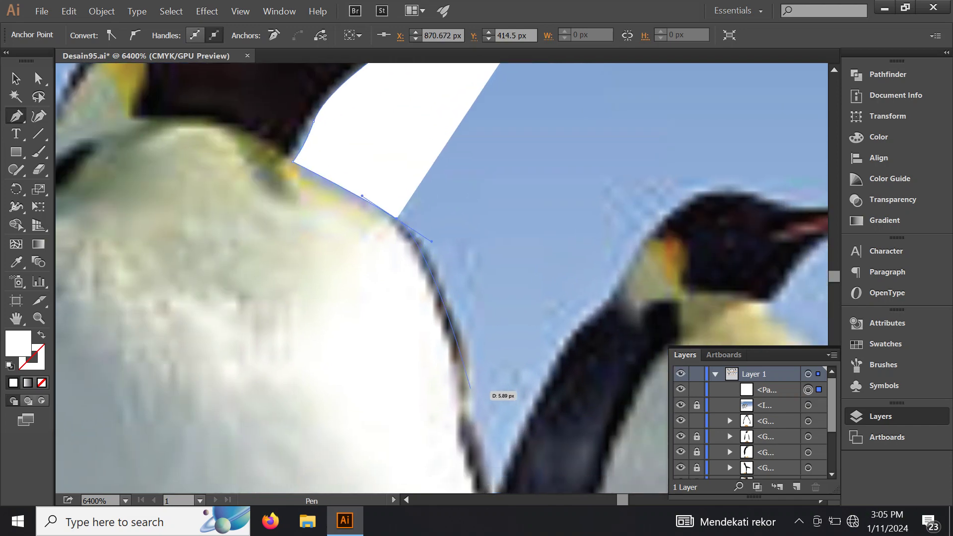
pyautogui.moveTo(466, 396); pyautogui.dragTo(469, 414)
pyautogui.moveTo(475, 452); pyautogui.dragTo(482, 441)
pyautogui.scroll(-2, 484, 442)
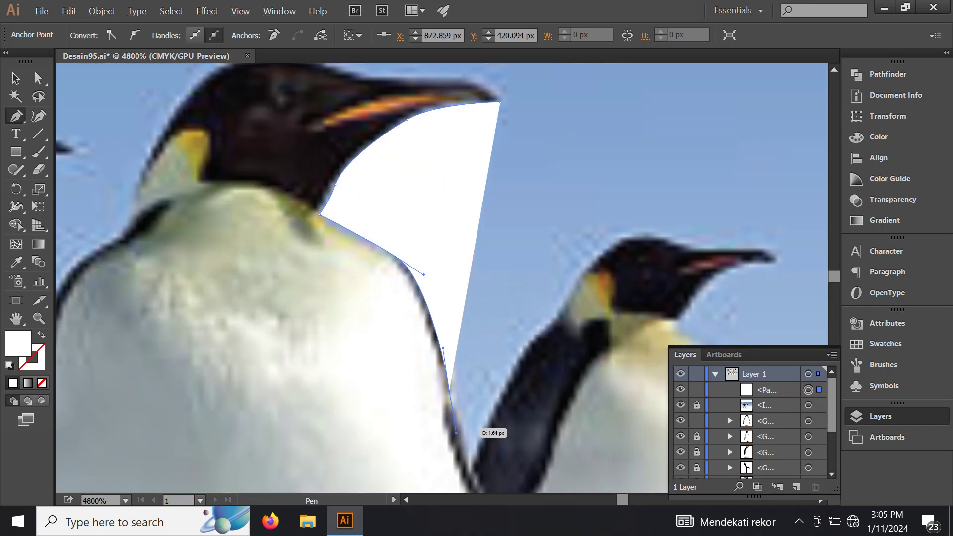
pyautogui.scroll(2, 491, 432)
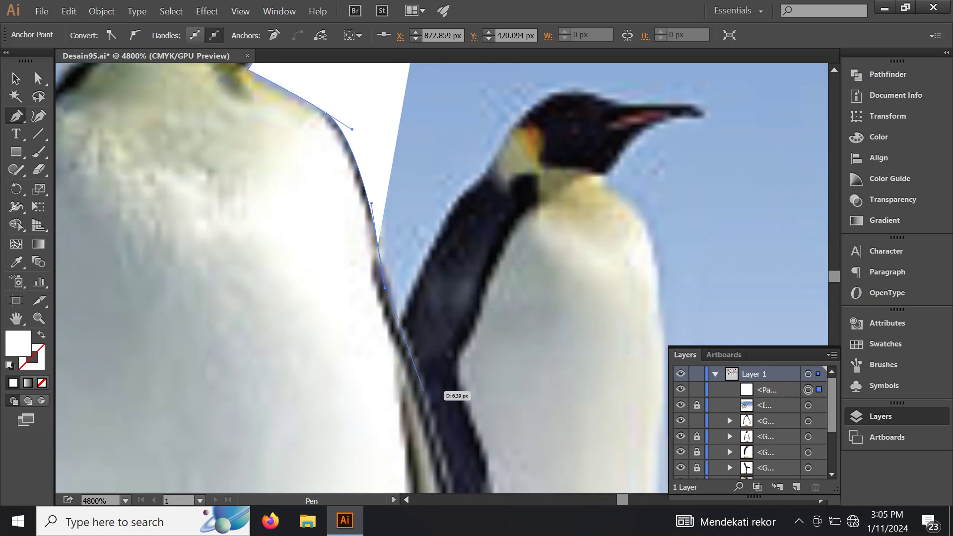
pyautogui.moveTo(424, 391); pyautogui.dragTo(447, 438)
pyautogui.scroll(-3, 450, 456)
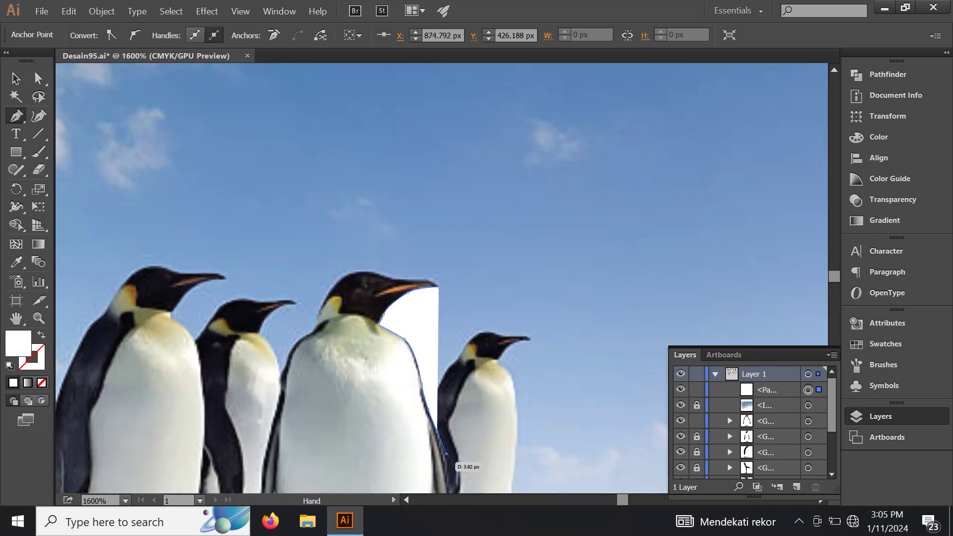
pyautogui.scroll(2, 407, 238)
pyautogui.moveTo(384, 214); pyautogui.dragTo(397, 229)
pyautogui.scroll(3, 387, 232)
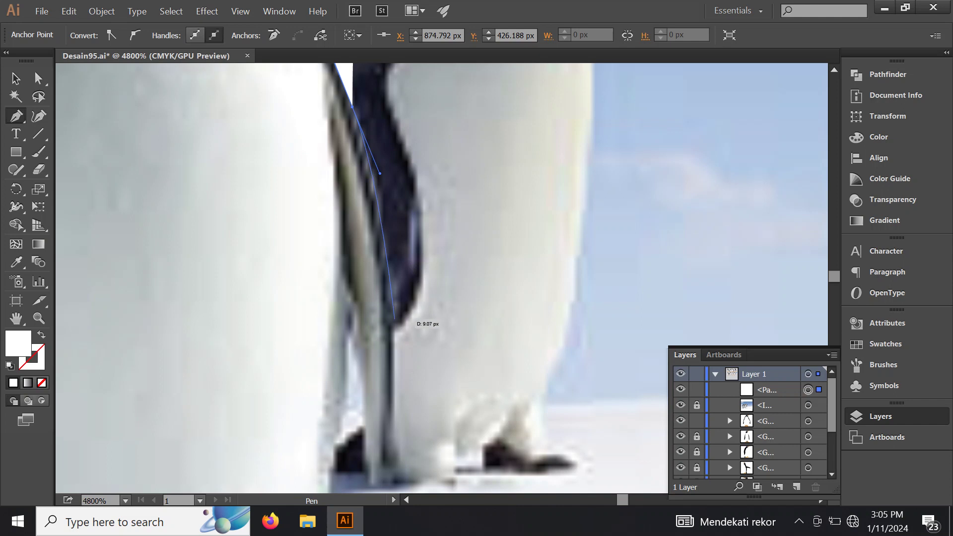
pyautogui.scroll(1, 400, 393)
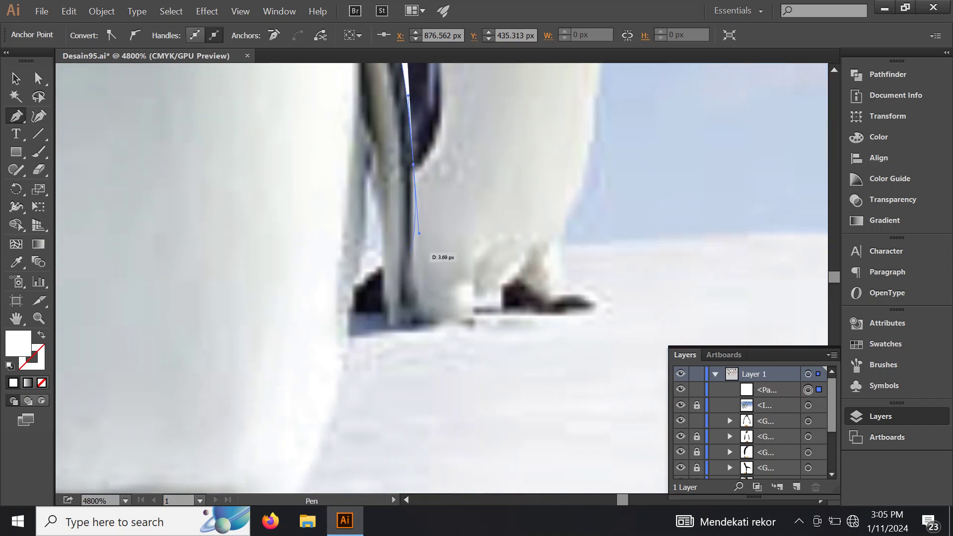
pyautogui.click(406, 326)
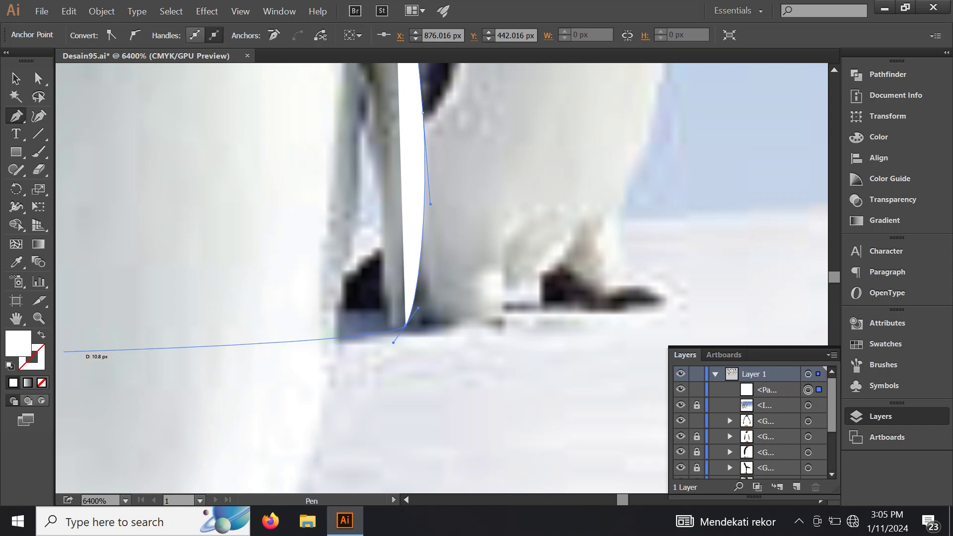
# Step: Trace the outline past the flipper and body bottom, then over and around the foot's tip
pyautogui.moveTo(347, 273); pyautogui.dragTo(407, 352)
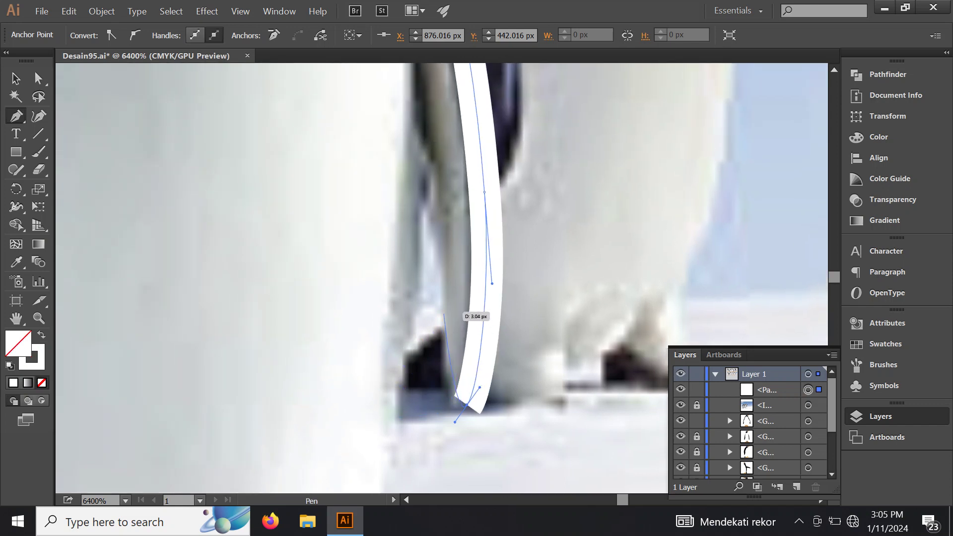
pyautogui.moveTo(440, 310); pyautogui.dragTo(445, 276)
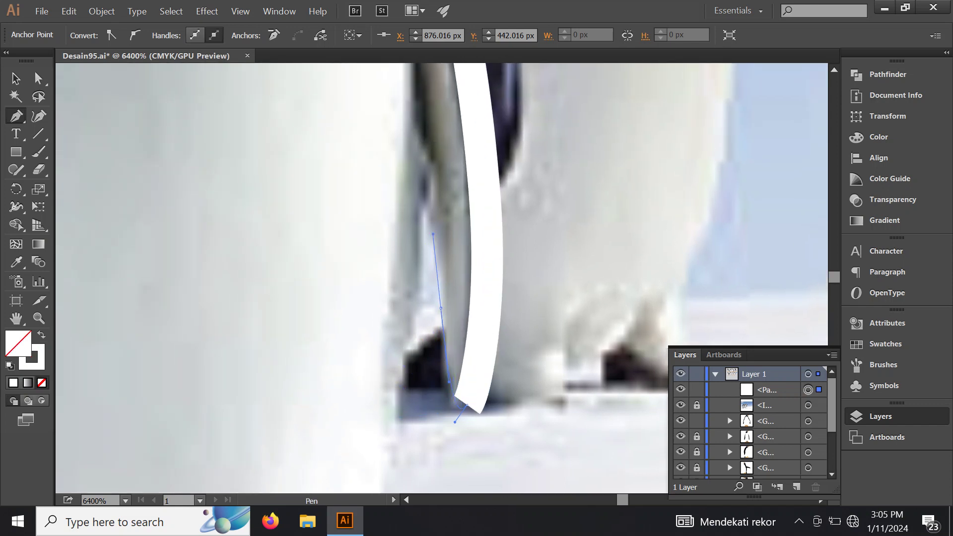
pyautogui.moveTo(457, 202); pyautogui.dragTo(508, 112)
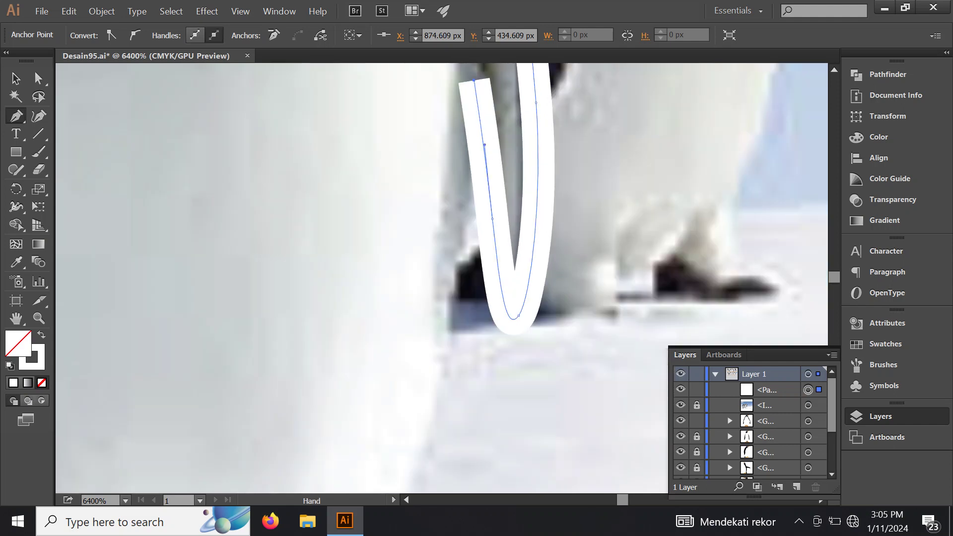
pyautogui.moveTo(460, 311); pyautogui.dragTo(452, 358)
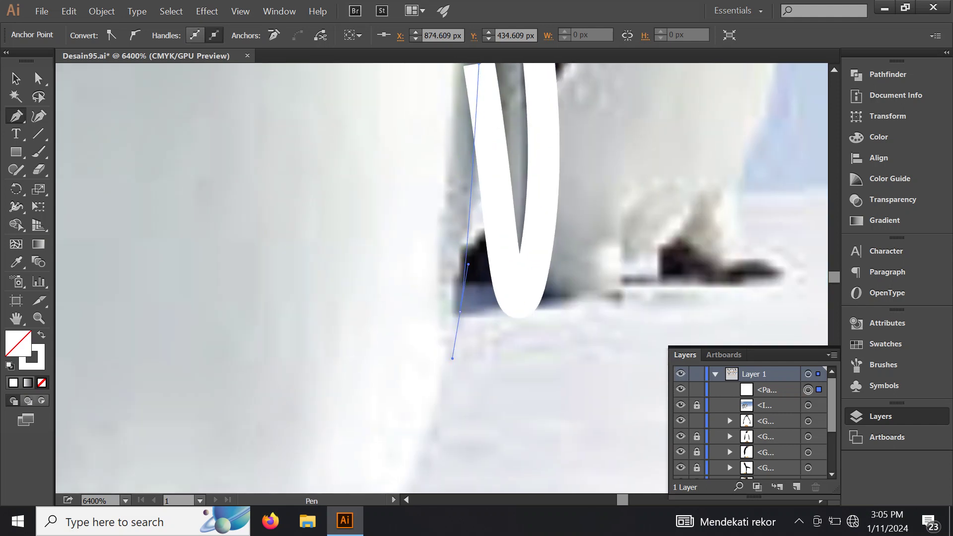
pyautogui.moveTo(450, 400); pyautogui.dragTo(500, 198)
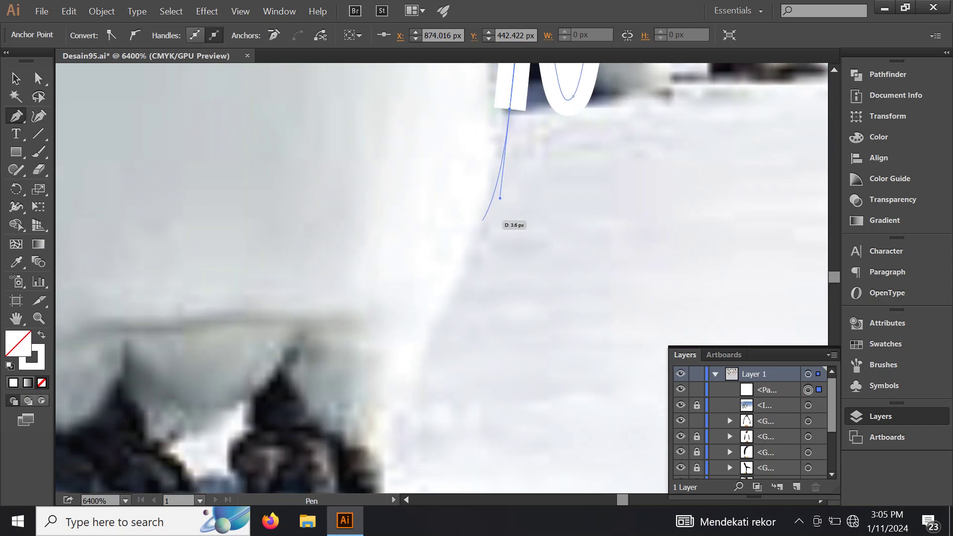
pyautogui.moveTo(446, 319); pyautogui.dragTo(434, 343)
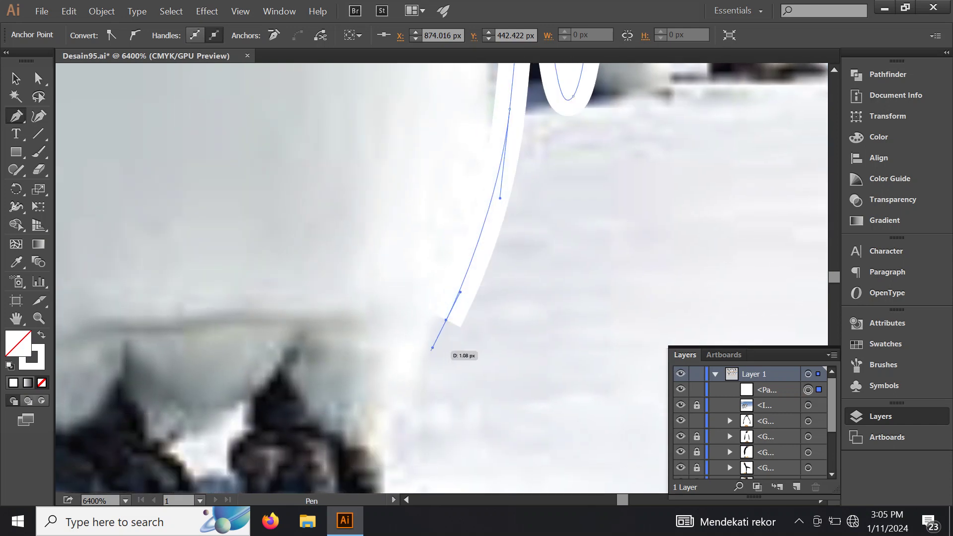
pyautogui.moveTo(398, 376); pyautogui.dragTo(470, 217)
pyautogui.moveTo(459, 254); pyautogui.dragTo(452, 301)
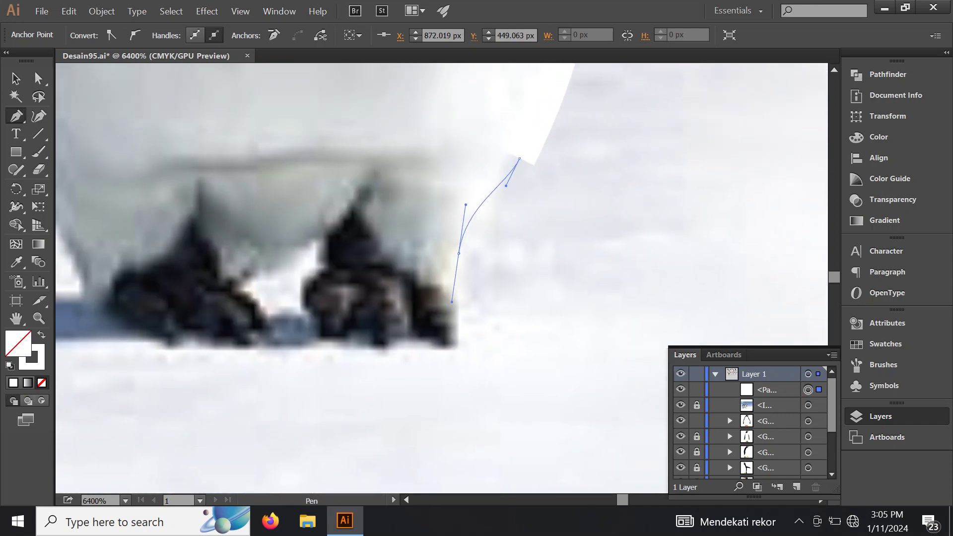
pyautogui.moveTo(458, 346); pyautogui.dragTo(429, 352)
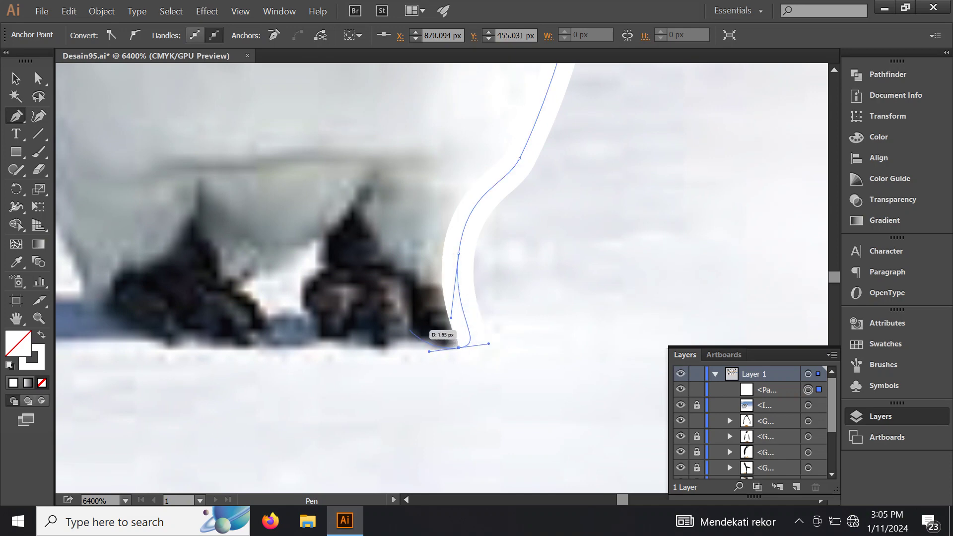
# Step: Trace the outline around the right foot's edge, base and toe
pyautogui.click(410, 330)
pyautogui.scroll(-3, 411, 328)
pyautogui.hscroll(-3, 412, 327)
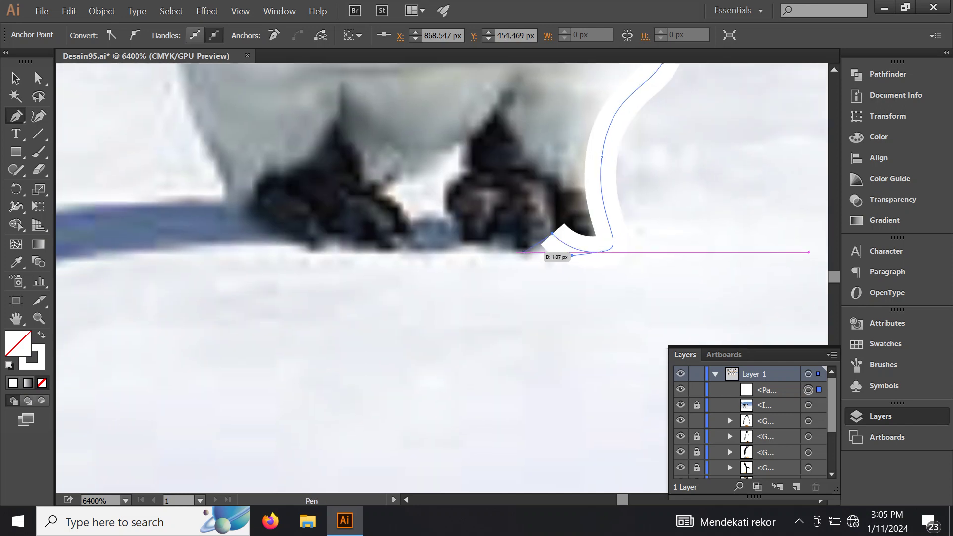
pyautogui.keyDown('alt'); pyautogui.scroll(1, 518, 250); pyautogui.keyUp('alt')
pyautogui.moveTo(501, 226); pyautogui.dragTo(480, 225)
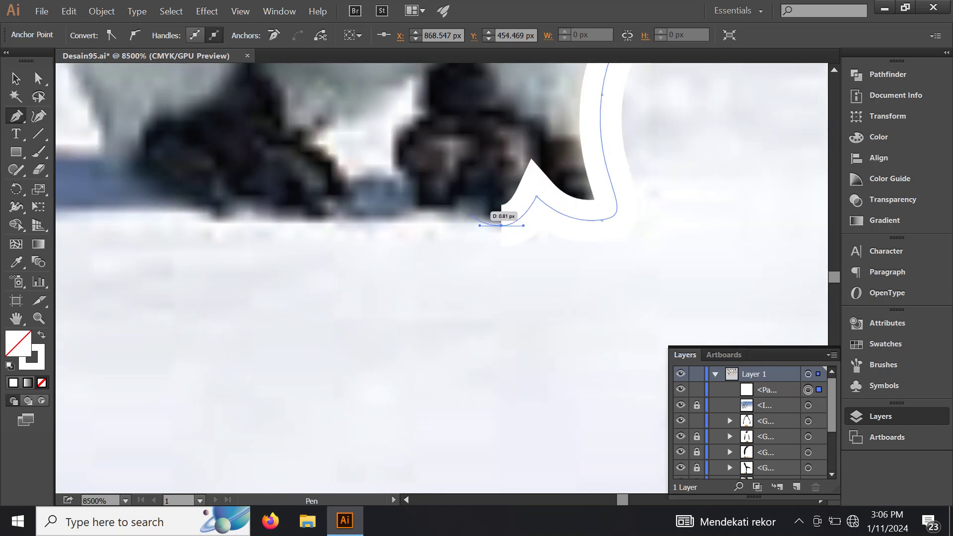
pyautogui.moveTo(468, 191); pyautogui.dragTo(453, 200)
pyautogui.scroll(3, 454, 201)
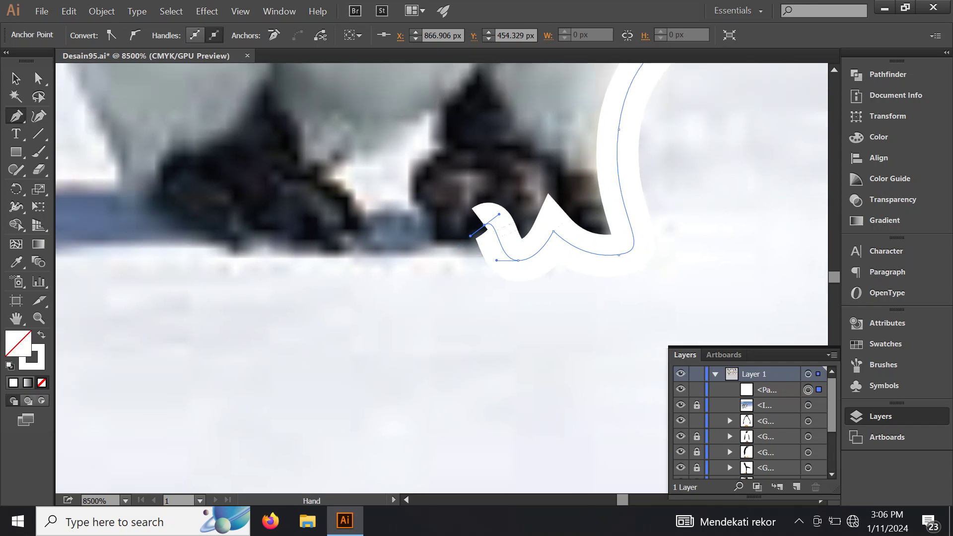
pyautogui.hscroll(-2, 454, 200)
pyautogui.moveTo(459, 288)
pyautogui.mouseDown()
pyautogui.moveTo(442, 277)
pyautogui.moveTo(488, 381)
pyautogui.mouseUp()
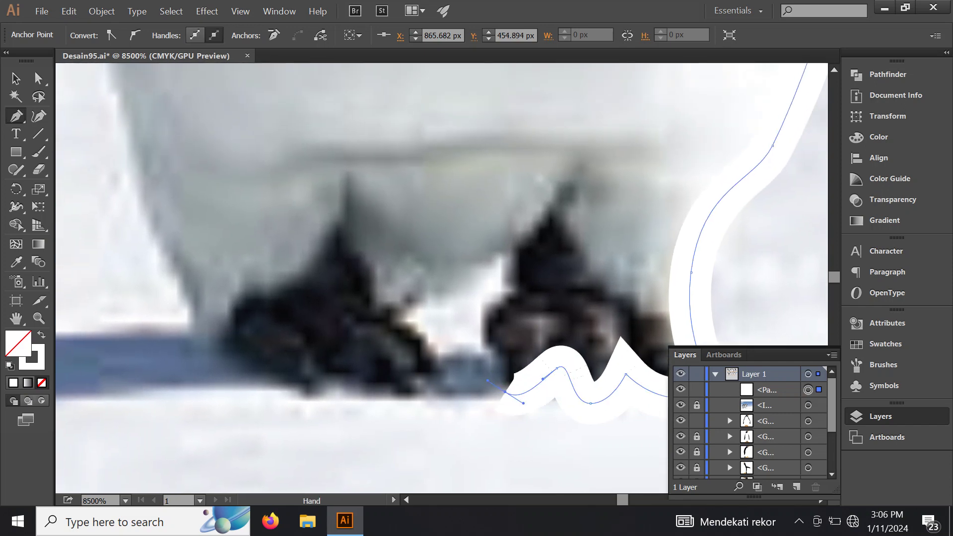
pyautogui.moveTo(479, 320); pyautogui.dragTo(482, 316)
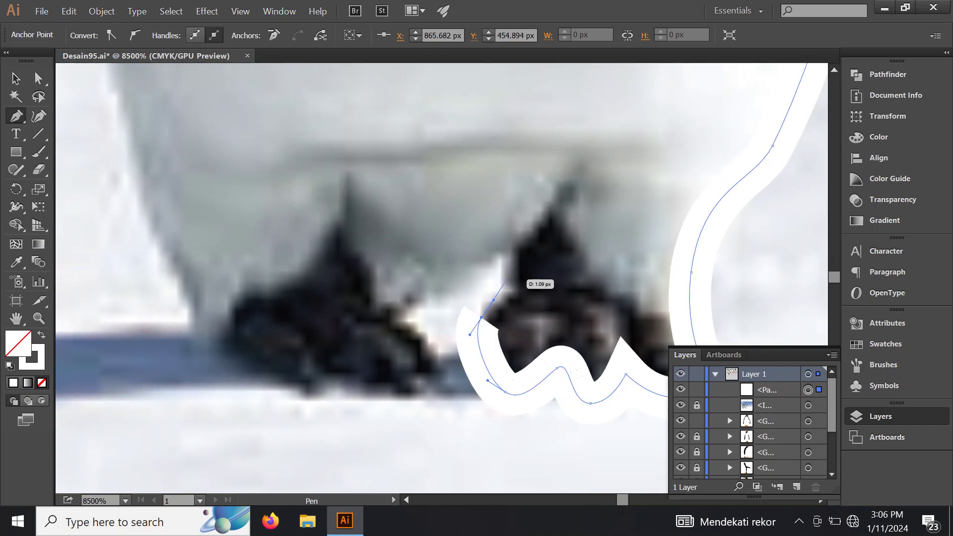
pyautogui.moveTo(513, 266)
pyautogui.mouseDown()
pyautogui.moveTo(521, 229)
pyautogui.moveTo(401, 259)
pyautogui.mouseUp()
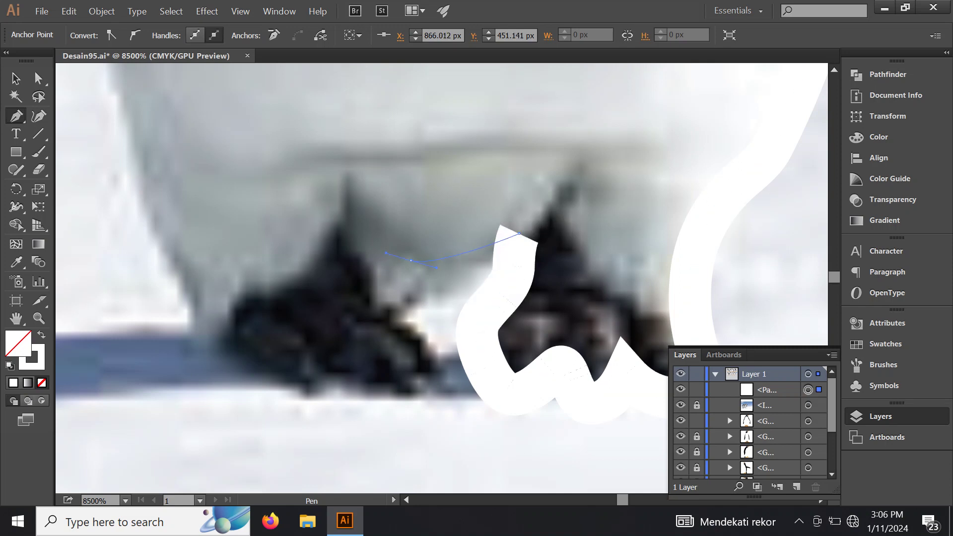
# Step: Trace across the left foot's top and inner edge to a corner at its tip and base
pyautogui.moveTo(342, 225); pyautogui.dragTo(378, 235)
pyautogui.moveTo(391, 285); pyautogui.dragTo(392, 304)
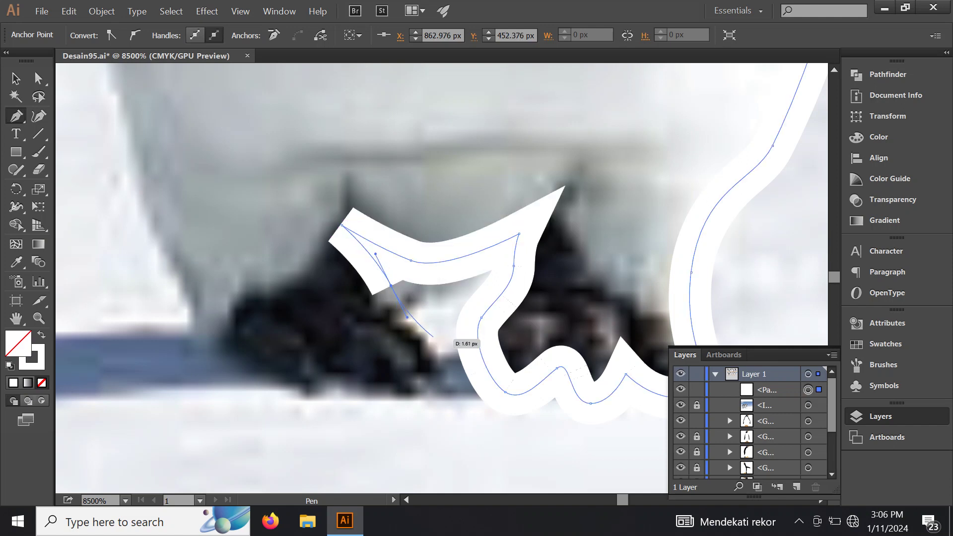
pyautogui.moveTo(440, 354); pyautogui.dragTo(445, 370)
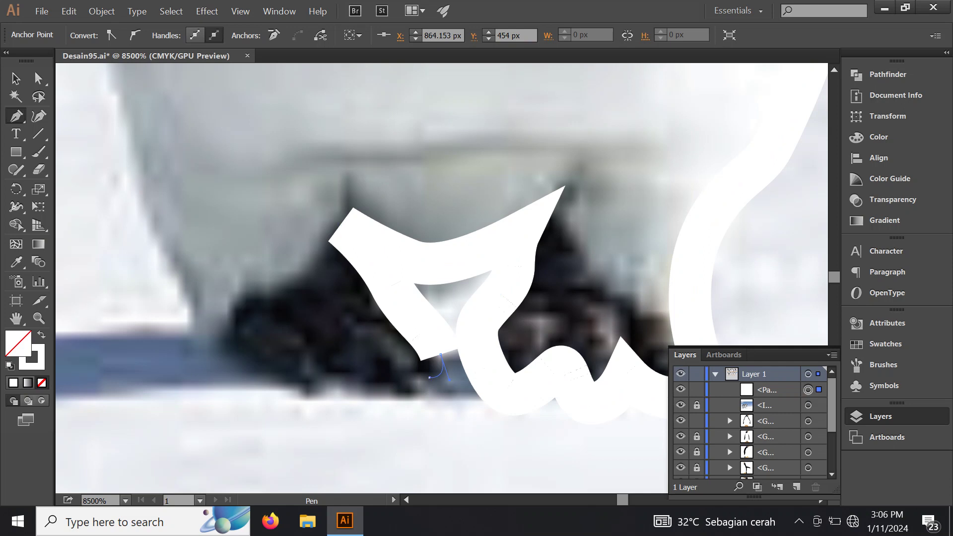
pyautogui.moveTo(395, 398); pyautogui.dragTo(416, 405)
pyautogui.click(376, 392)
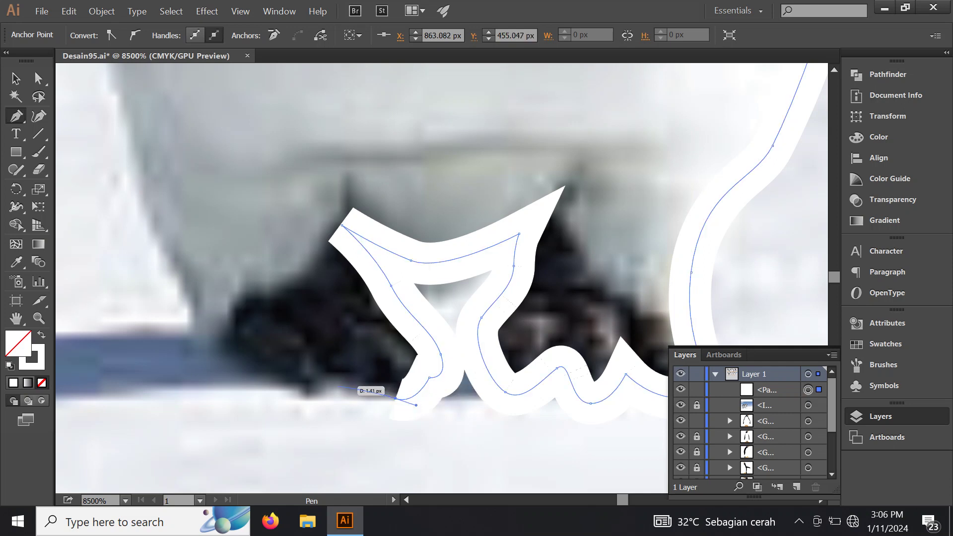
pyautogui.click(330, 385)
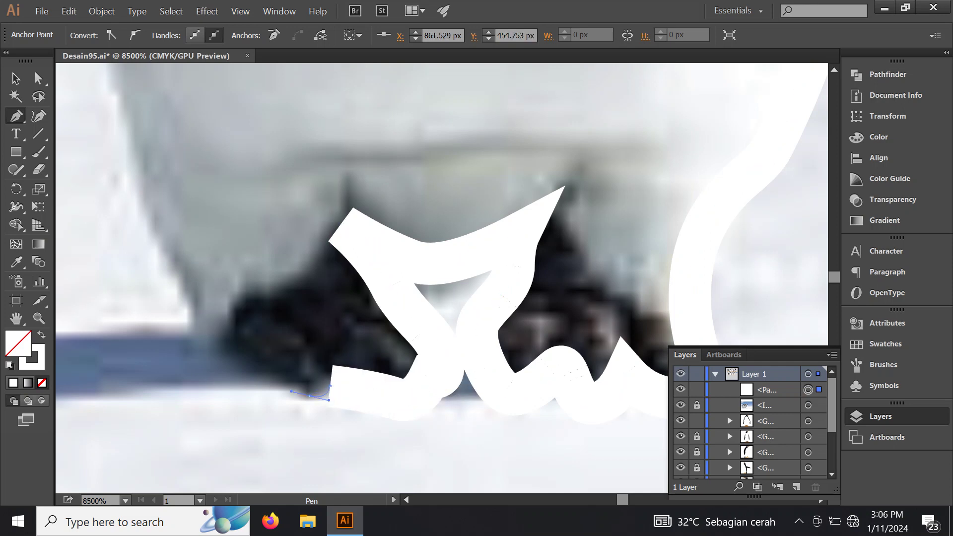
# Step: Curve the outline up from the left heel onto the penguin's left side
pyautogui.moveTo(245, 367)
pyautogui.mouseDown()
pyautogui.moveTo(353, 315)
pyautogui.moveTo(334, 310)
pyautogui.mouseUp()
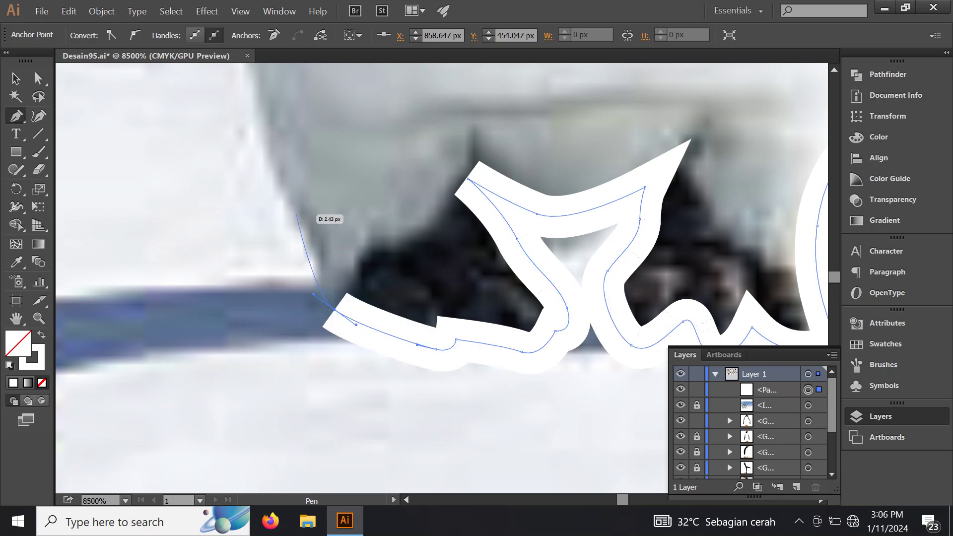
pyautogui.moveTo(295, 212); pyautogui.dragTo(271, 179)
pyautogui.scroll(-1, 271, 179)
pyautogui.scroll(-1, 288, 208)
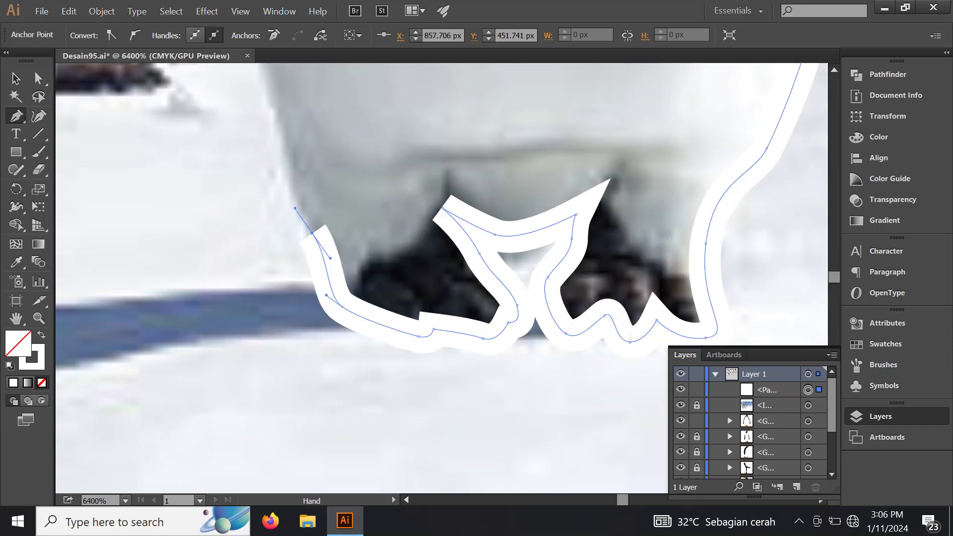
pyautogui.scroll(3, 302, 244)
pyautogui.moveTo(302, 223); pyautogui.dragTo(299, 216)
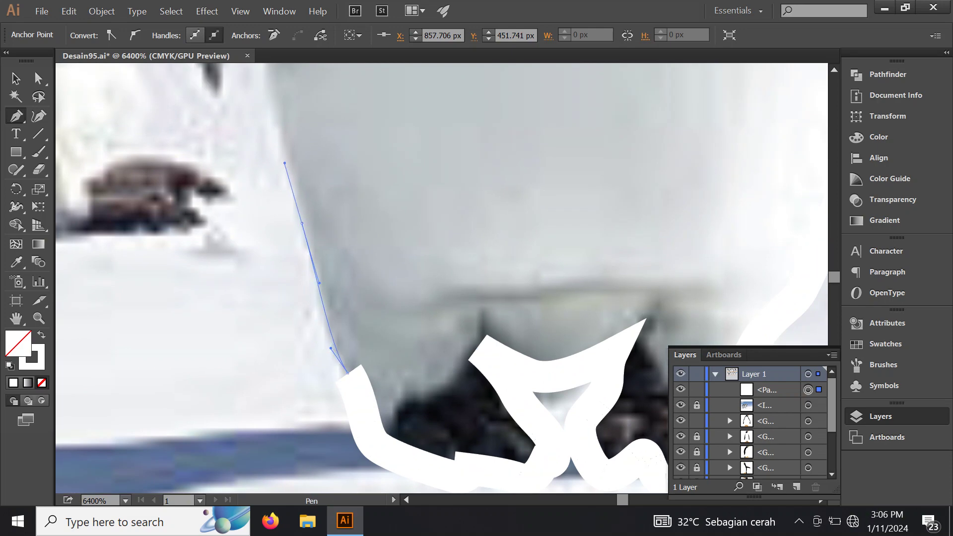
pyautogui.scroll(-4, 287, 160)
pyautogui.scroll(2, 315, 161)
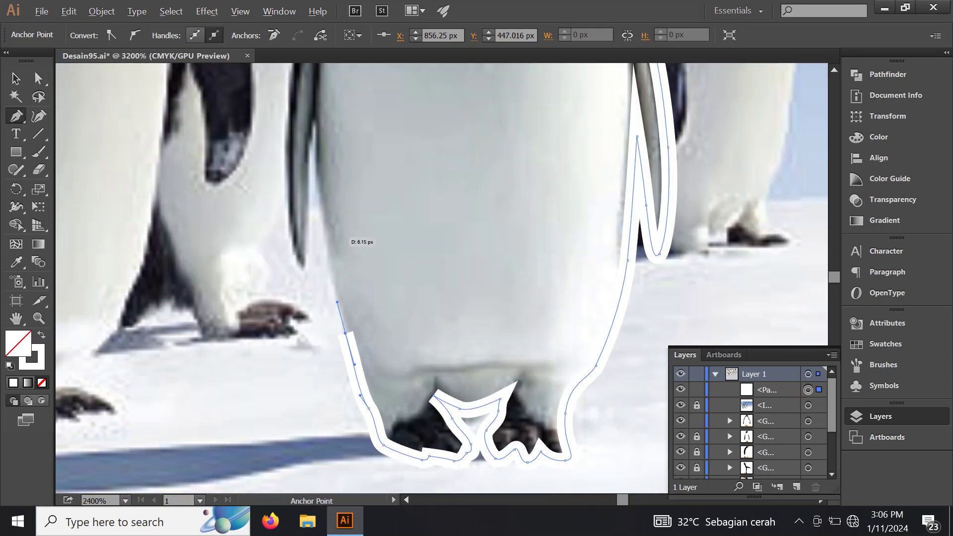
# Step: Continue the outline up the left body edge to the flipper's lower end
pyautogui.scroll(1, 348, 237)
pyautogui.moveTo(301, 168); pyautogui.dragTo(297, 142)
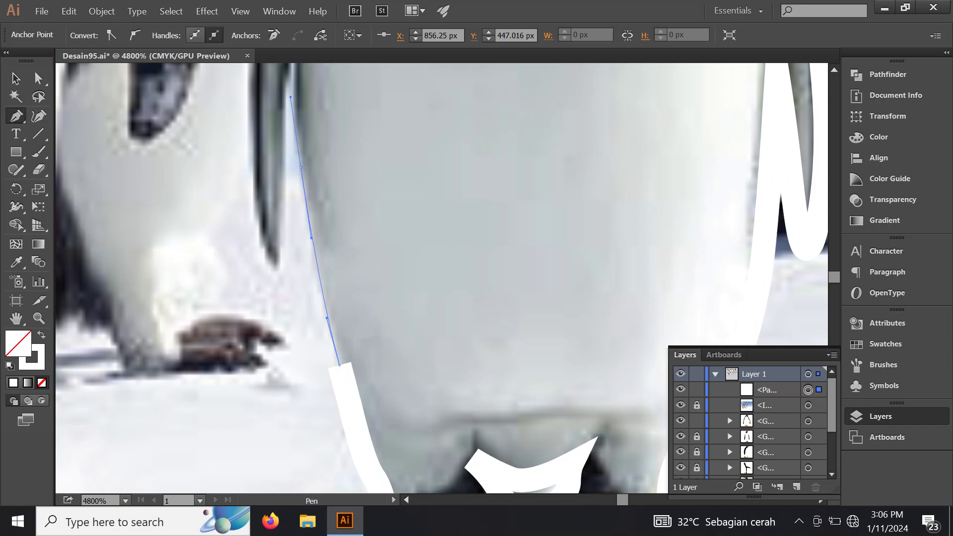
pyautogui.scroll(-2, 308, 199)
pyautogui.scroll(2, 308, 199)
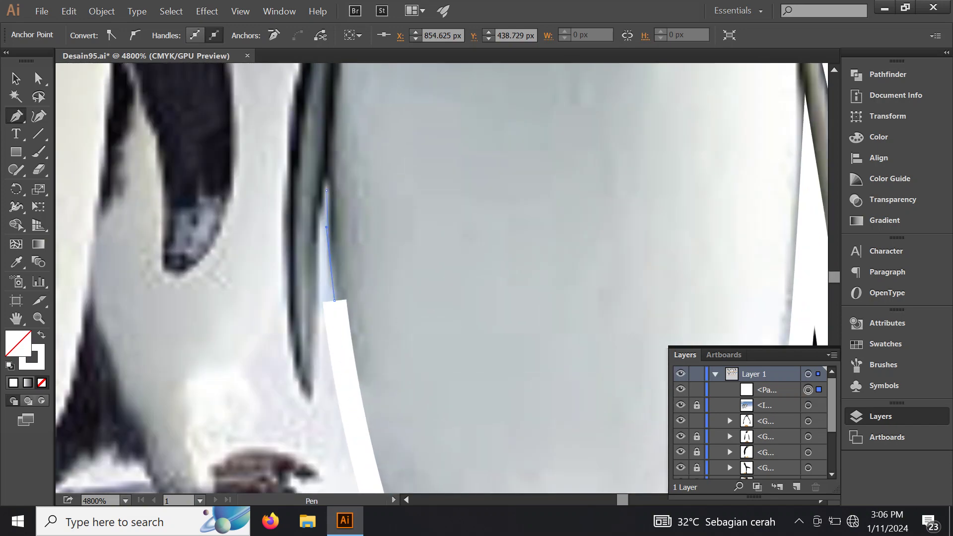
pyautogui.moveTo(326, 190); pyautogui.dragTo(341, 329)
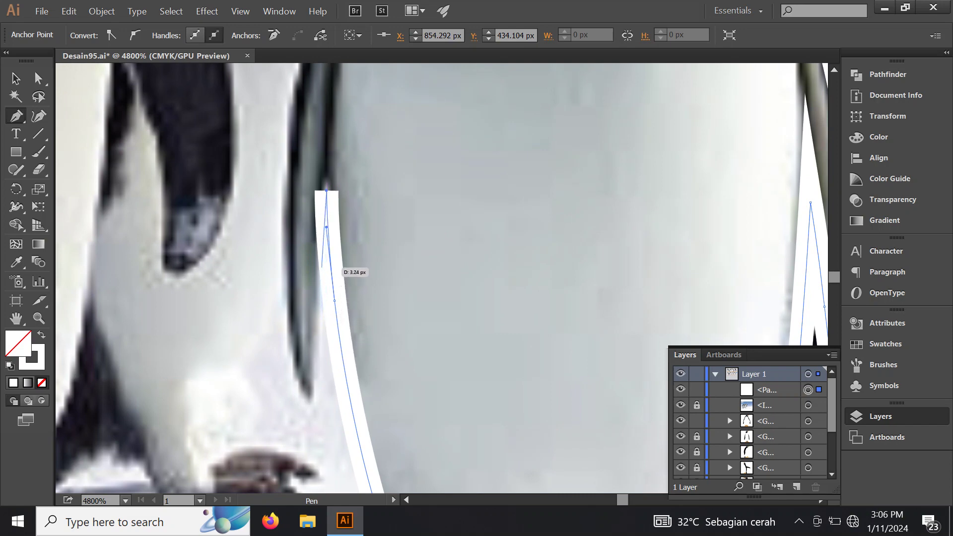
pyautogui.moveTo(322, 267); pyautogui.dragTo(321, 295)
pyautogui.scroll(-2, 330, 307)
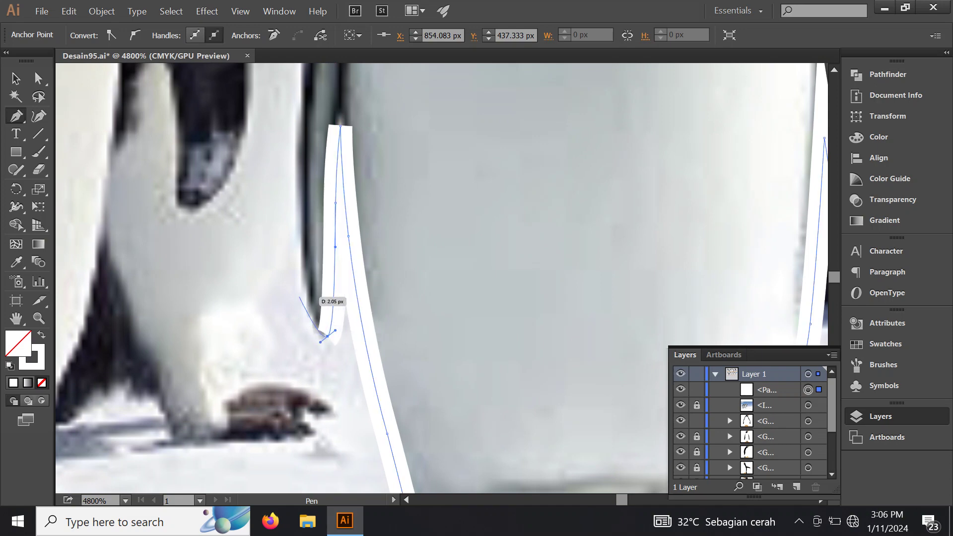
# Step: Trace along the flipper's base and edge, extending higher up the left side
pyautogui.moveTo(330, 231); pyautogui.dragTo(370, 332)
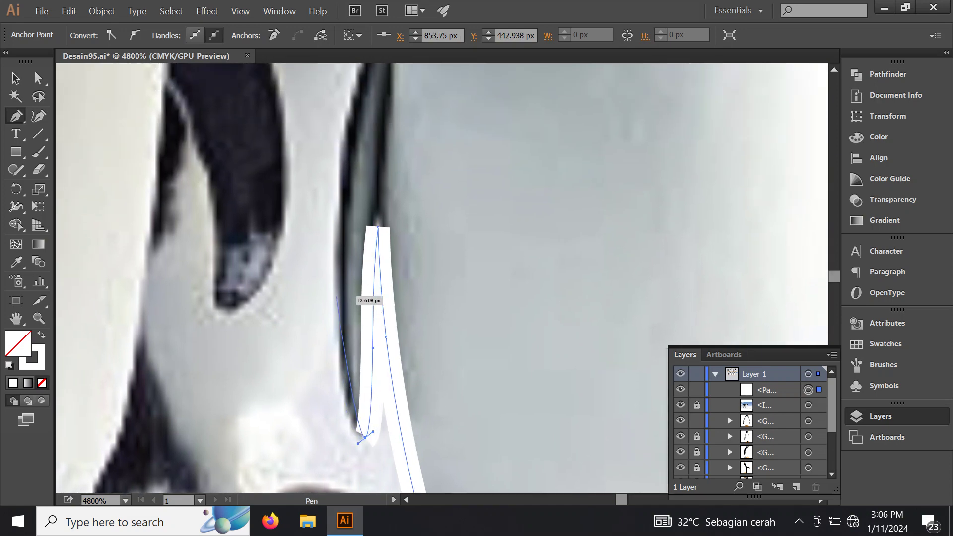
pyautogui.moveTo(337, 298)
pyautogui.mouseDown()
pyautogui.moveTo(336, 221)
pyautogui.moveTo(339, 371)
pyautogui.mouseUp()
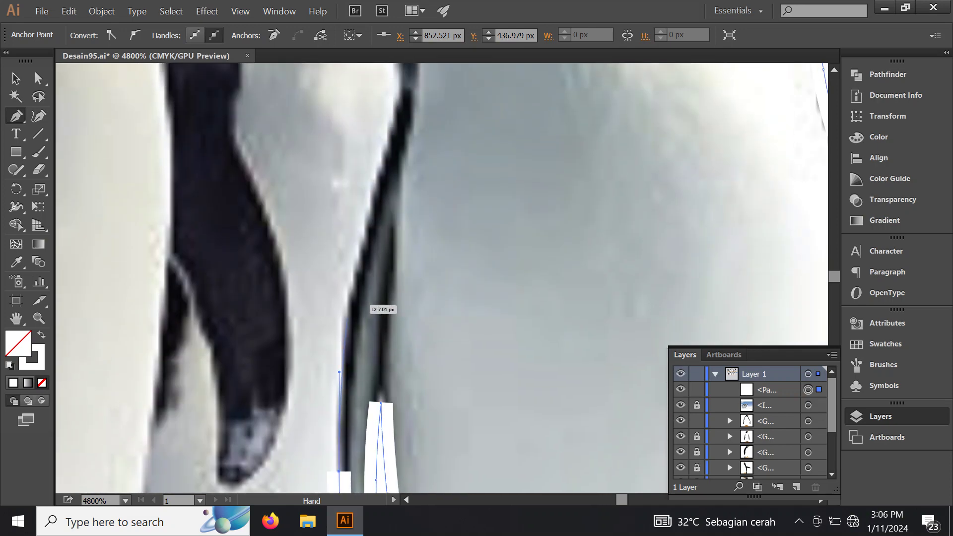
pyautogui.moveTo(360, 246); pyautogui.dragTo(366, 224)
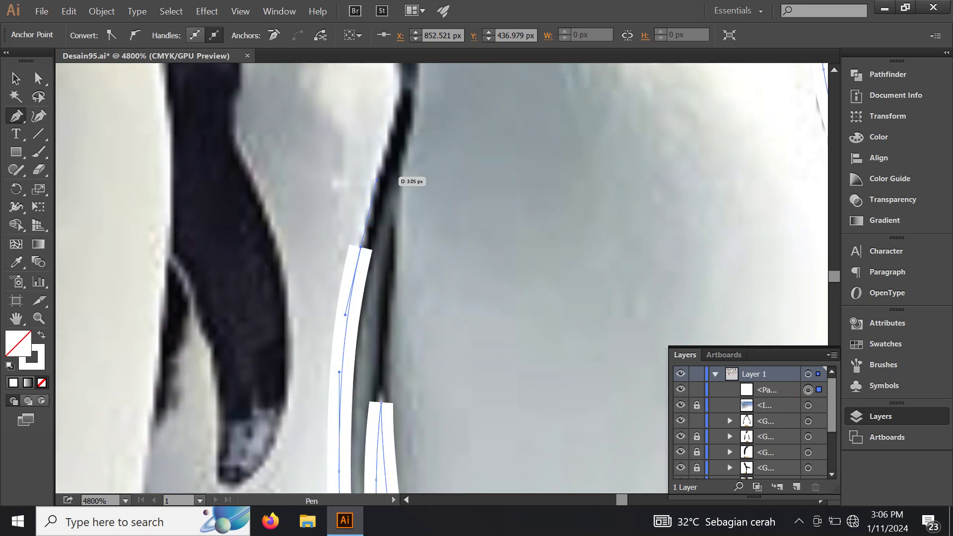
pyautogui.moveTo(376, 184); pyautogui.dragTo(337, 377)
pyautogui.moveTo(361, 266)
pyautogui.mouseDown()
pyautogui.moveTo(364, 241)
pyautogui.moveTo(330, 357)
pyautogui.mouseUp()
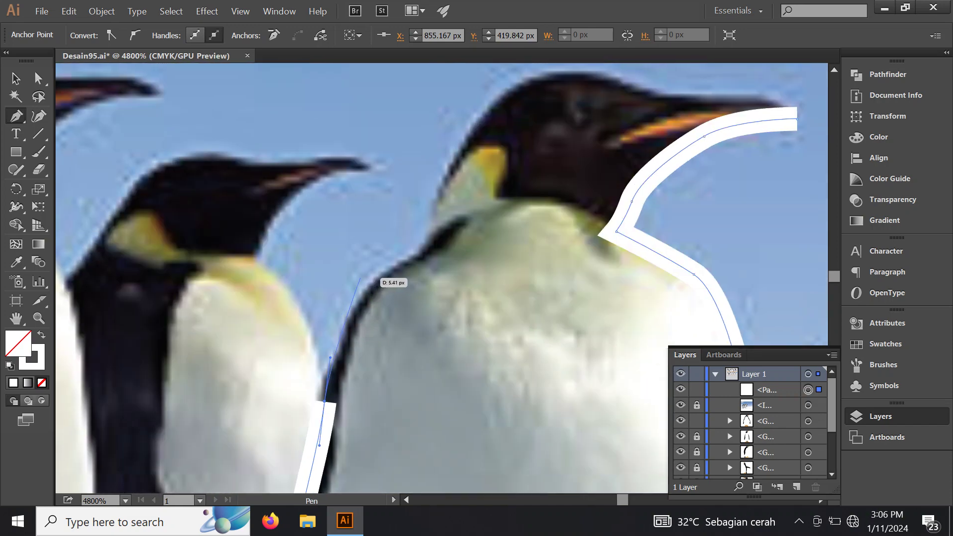
# Step: Curve the outline over the shoulder, neck and crown, closing it at the beak tip
pyautogui.click(371, 281)
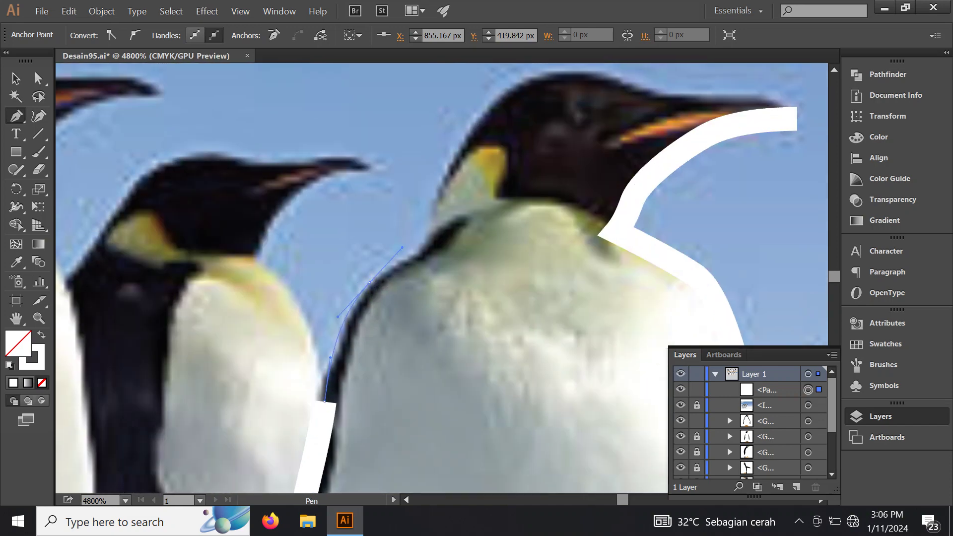
pyautogui.moveTo(402, 247); pyautogui.dragTo(329, 356)
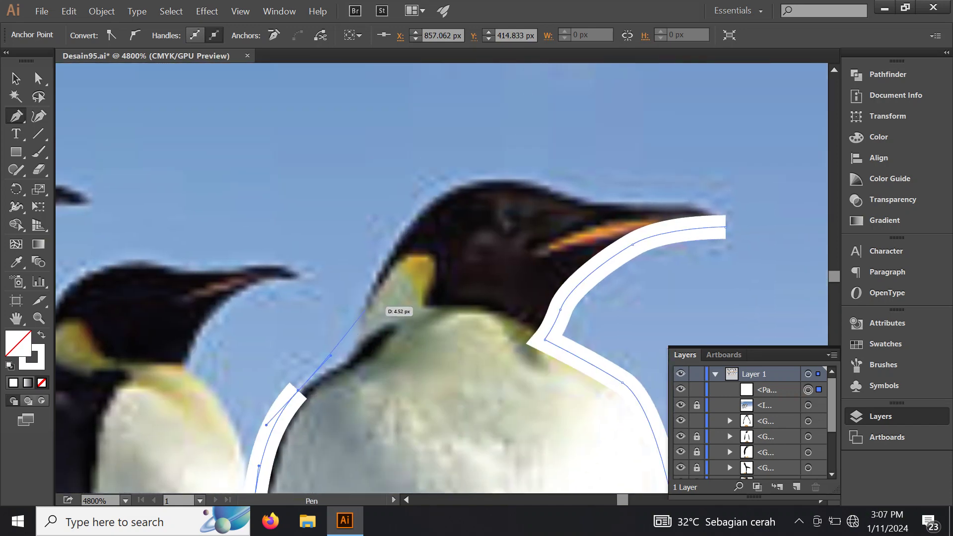
pyautogui.moveTo(364, 301); pyautogui.dragTo(376, 244)
pyautogui.moveTo(441, 197)
pyautogui.mouseDown()
pyautogui.moveTo(359, 283)
pyautogui.moveTo(421, 265)
pyautogui.mouseUp()
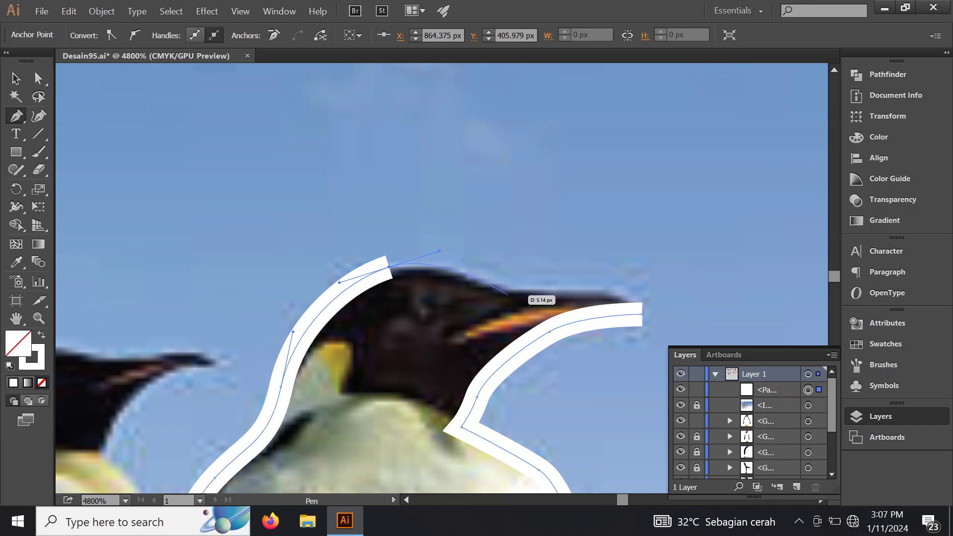
pyautogui.click(495, 286)
pyautogui.moveTo(495, 285); pyautogui.dragTo(368, 256)
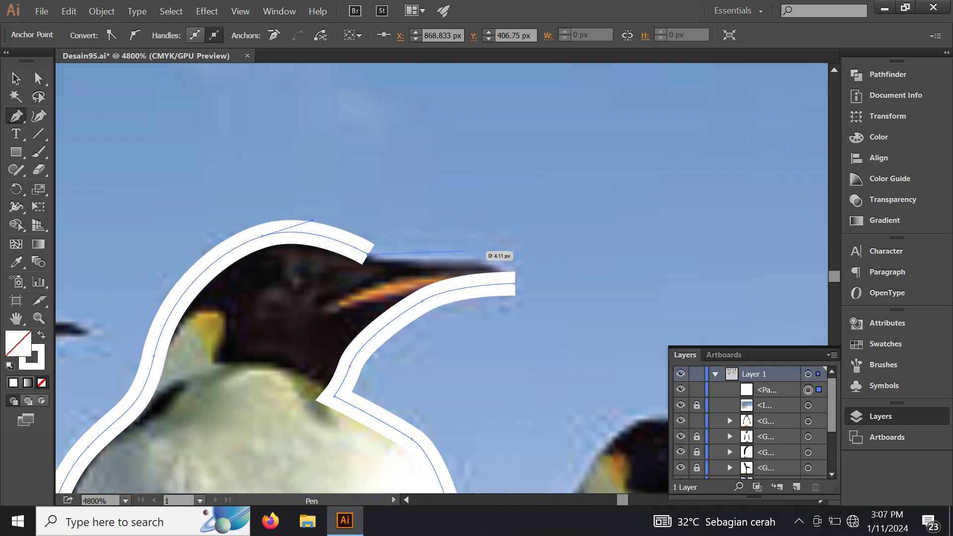
pyautogui.moveTo(514, 283); pyautogui.dragTo(540, 312)
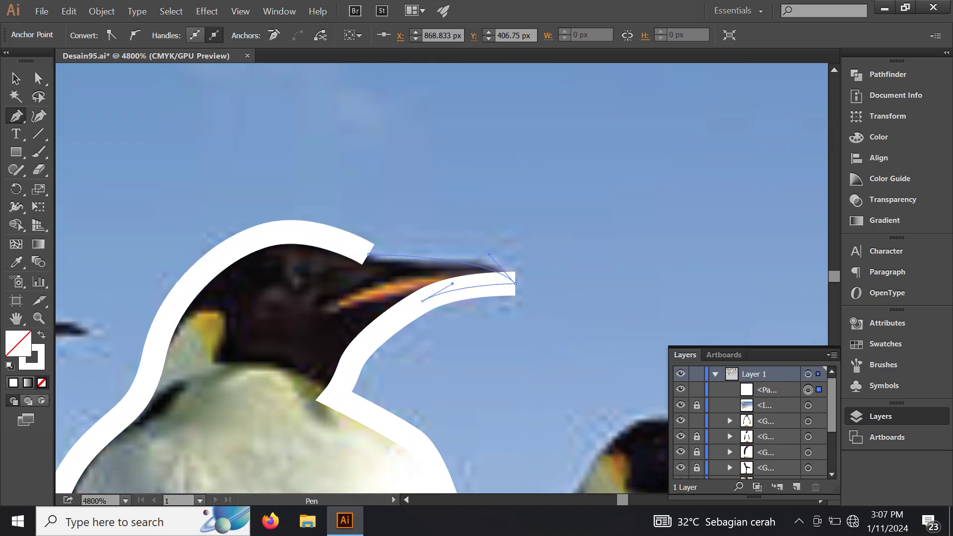
pyautogui.hotkey('ctrl', '-')
pyautogui.hotkey('ctrl', '-')
pyautogui.hotkey('ctrl', '-')
# Step: Switch to Draw Inside mode and zoom in on the penguin's upper body
pyautogui.hotkey('ctrl', '+')
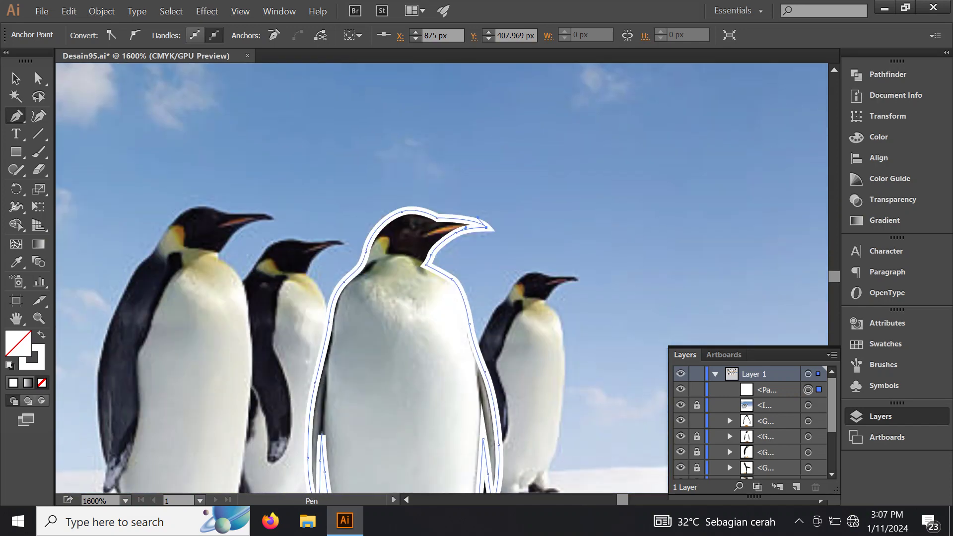
pyautogui.hotkey('ctrl', '+')
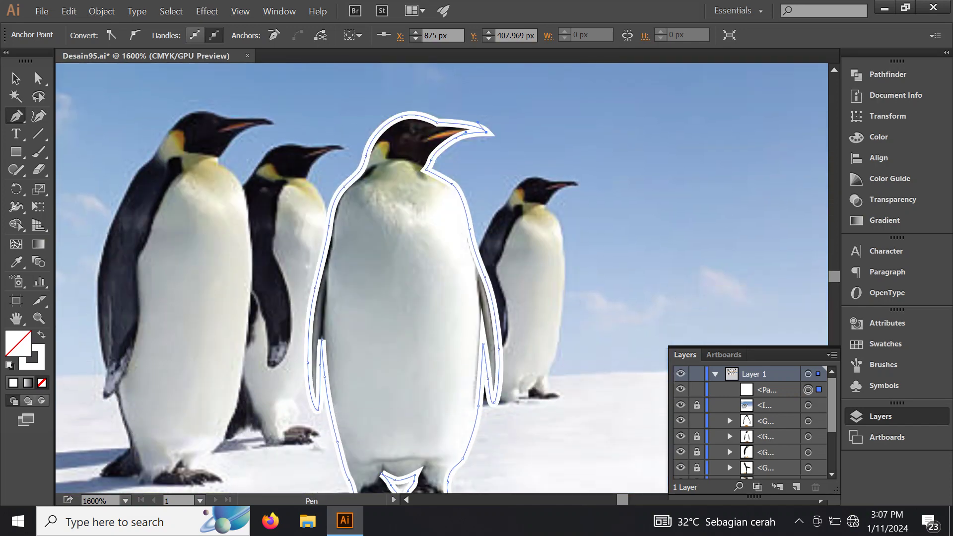
pyautogui.hotkey('shift', 'd')
pyautogui.hotkey('ctrl', '+')
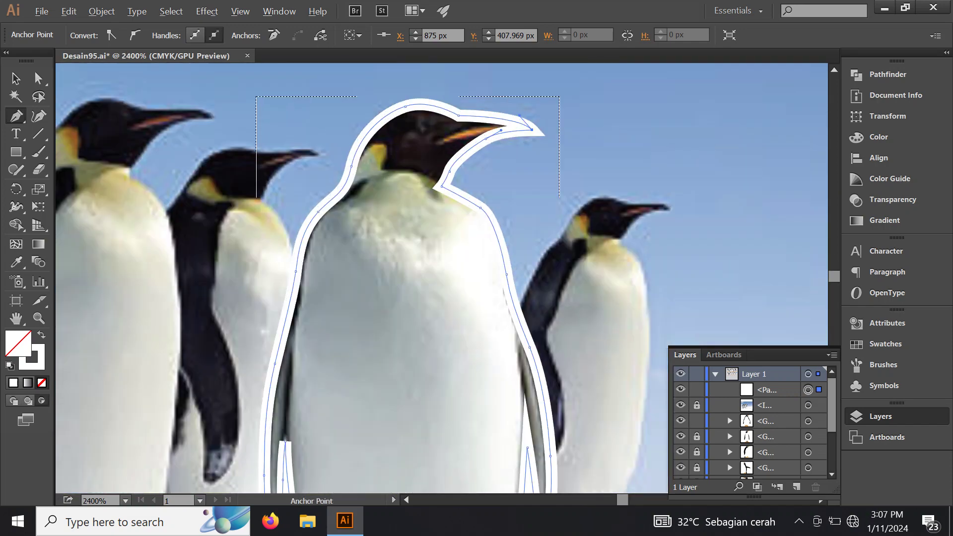
pyautogui.moveTo(441, 248); pyautogui.dragTo(409, 308)
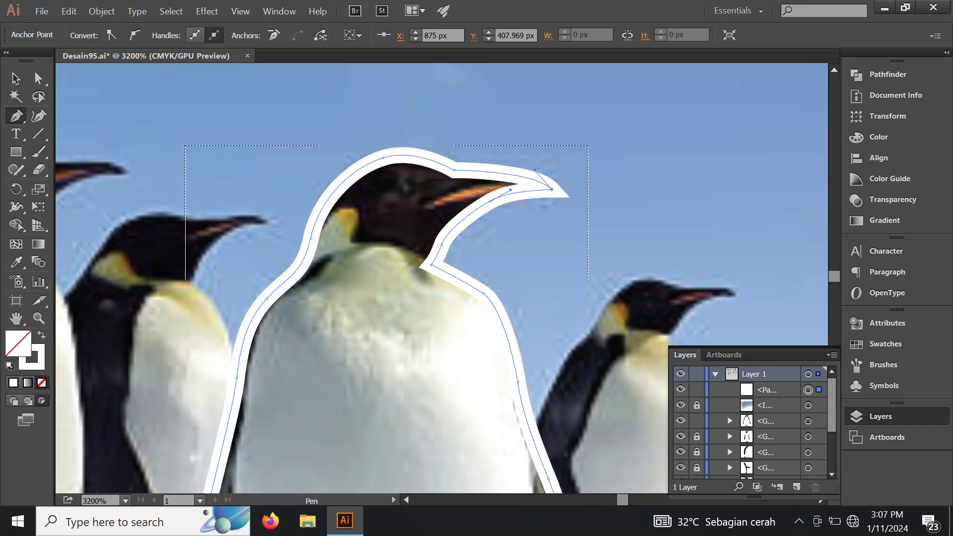
# Step: Start a new path at the head, curving around the beak base and across the chest top
pyautogui.moveTo(454, 169); pyautogui.dragTo(462, 129)
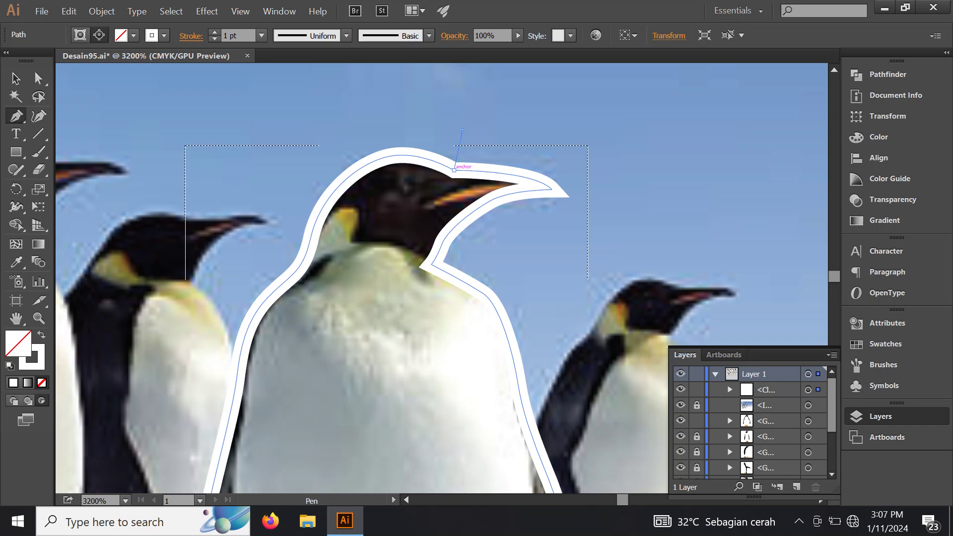
pyautogui.moveTo(422, 196); pyautogui.dragTo(420, 211)
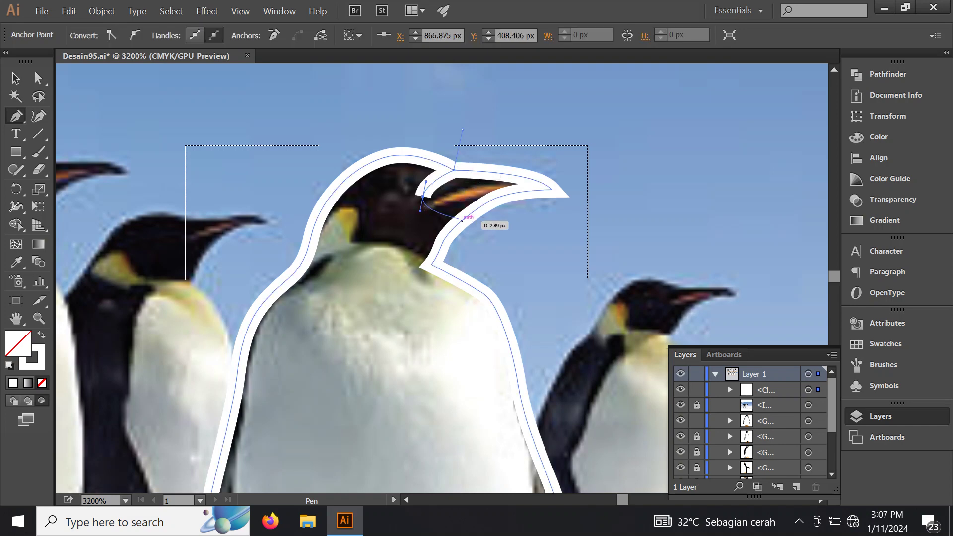
pyautogui.click(472, 238)
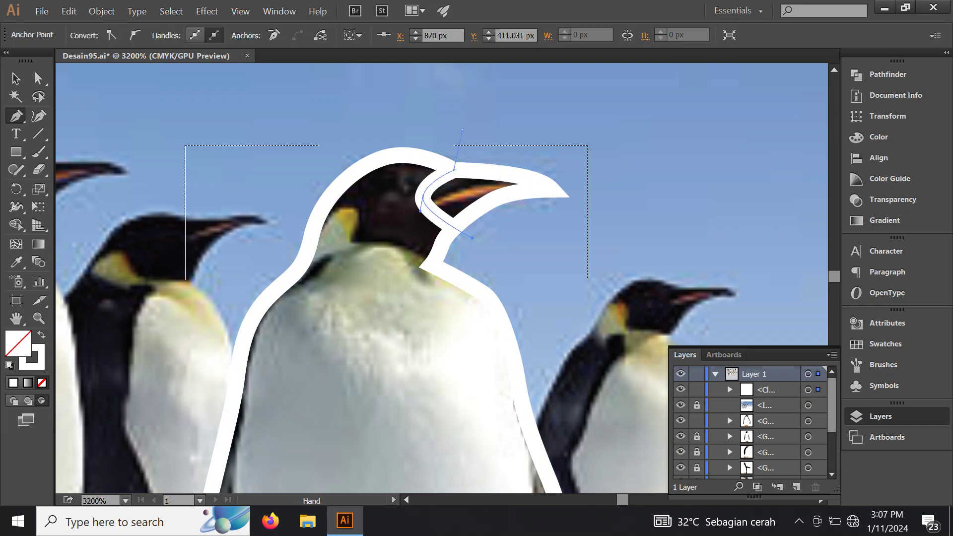
pyautogui.moveTo(456, 256); pyautogui.dragTo(454, 133)
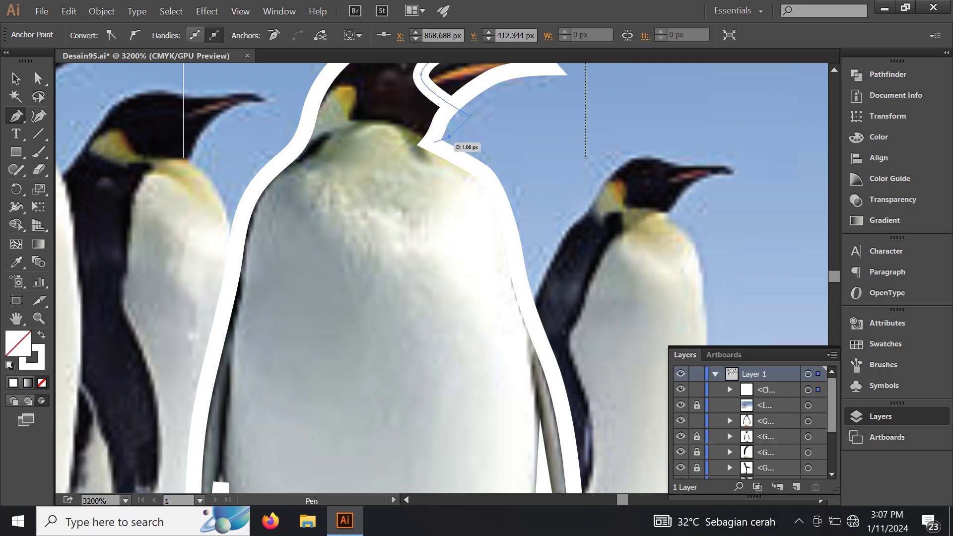
pyautogui.click(429, 143)
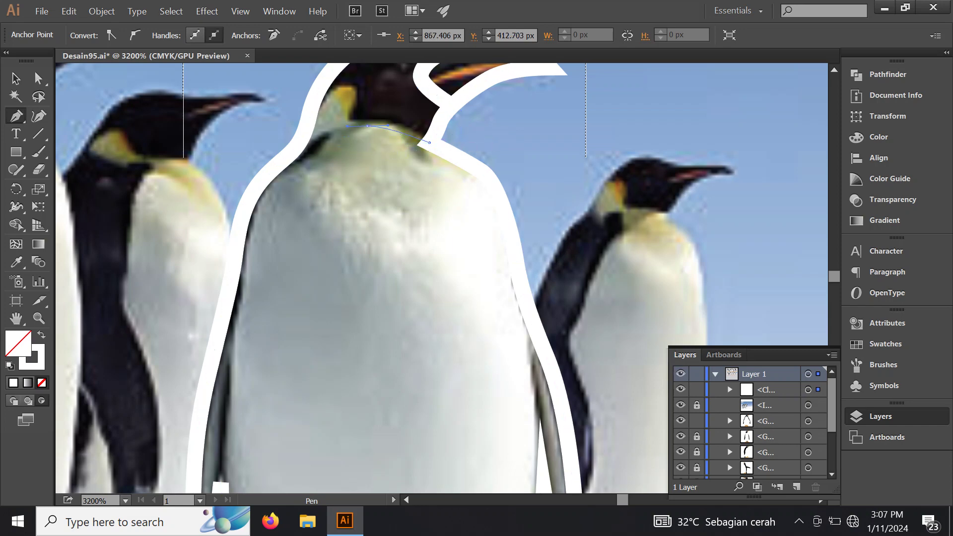
pyautogui.moveTo(305, 164); pyautogui.dragTo(277, 202)
# Step: Extend the new path down the belly's left edge along the flipper
pyautogui.scroll(-2, 301, 174)
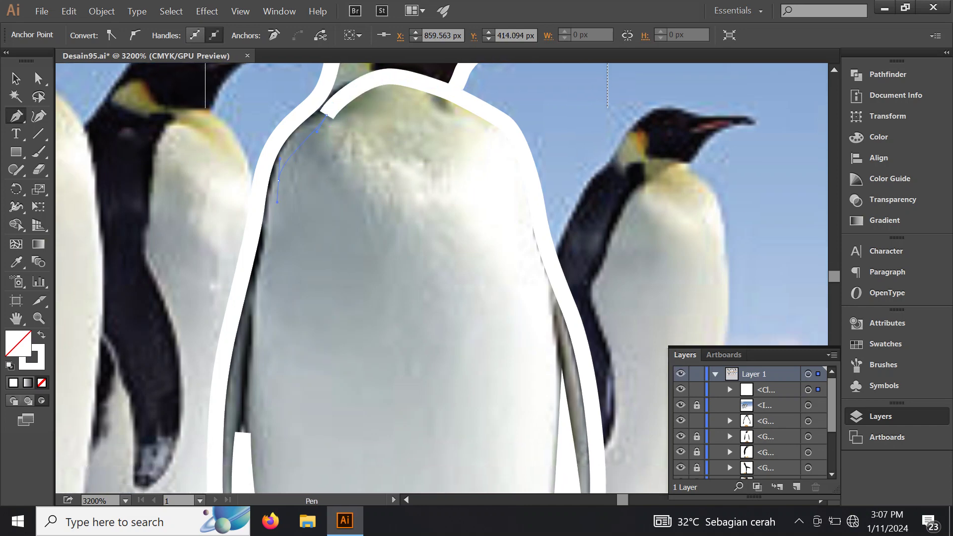
pyautogui.scroll(-4, 276, 208)
pyautogui.hscroll(-1, 276, 209)
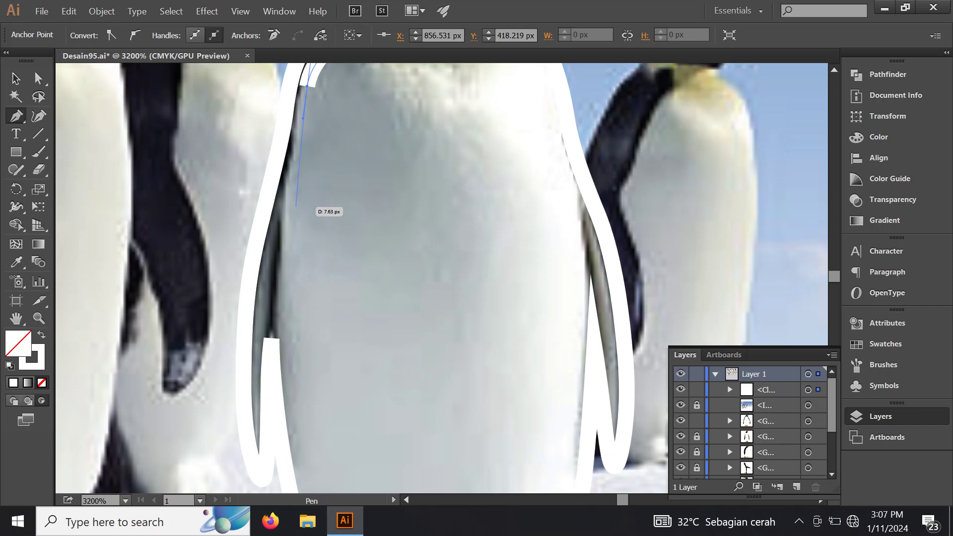
pyautogui.moveTo(287, 247); pyautogui.dragTo(325, 184)
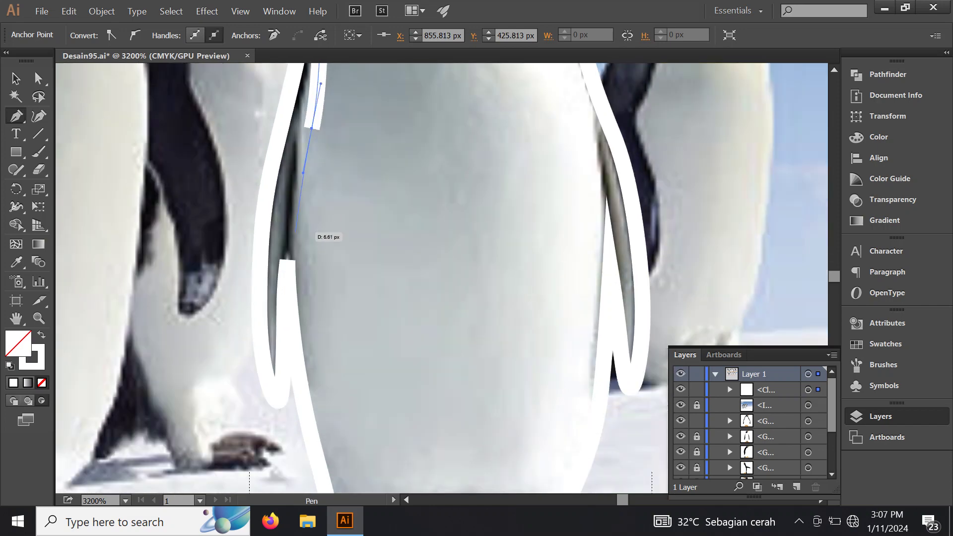
pyautogui.moveTo(288, 260); pyautogui.dragTo(287, 264)
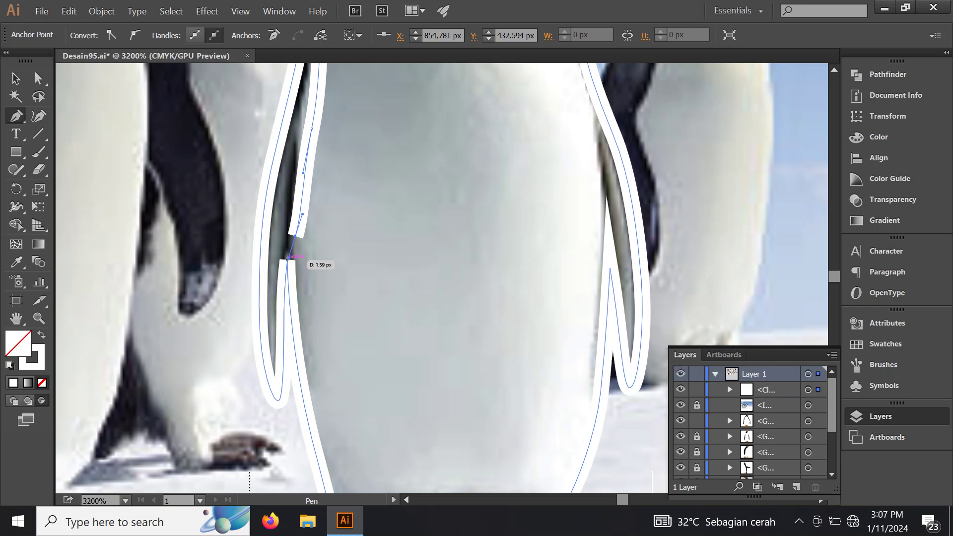
pyautogui.moveTo(288, 258)
pyautogui.mouseDown()
pyautogui.moveTo(292, 381)
pyautogui.moveTo(290, 368)
pyautogui.mouseUp()
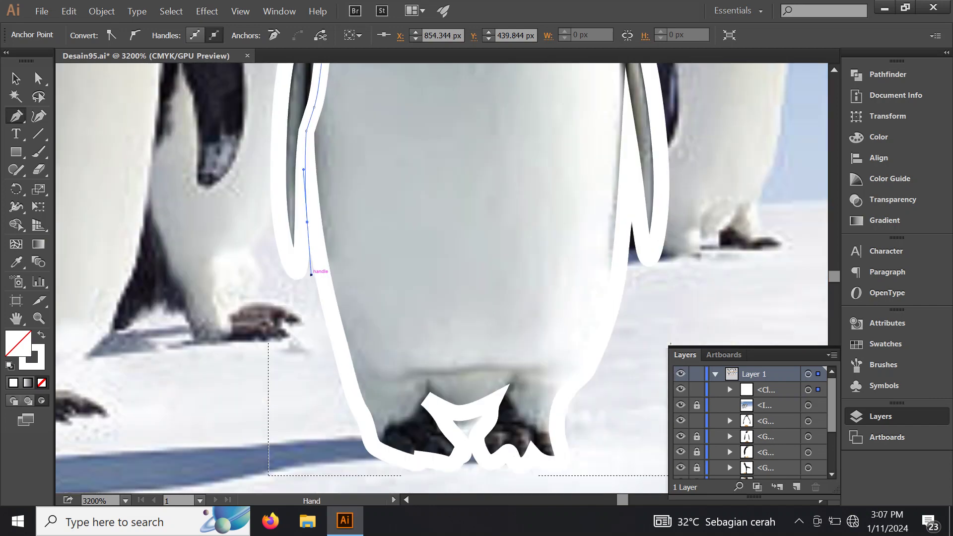
pyautogui.moveTo(292, 404)
pyautogui.mouseDown()
pyautogui.moveTo(321, 299)
pyautogui.moveTo(318, 337)
pyautogui.mouseUp()
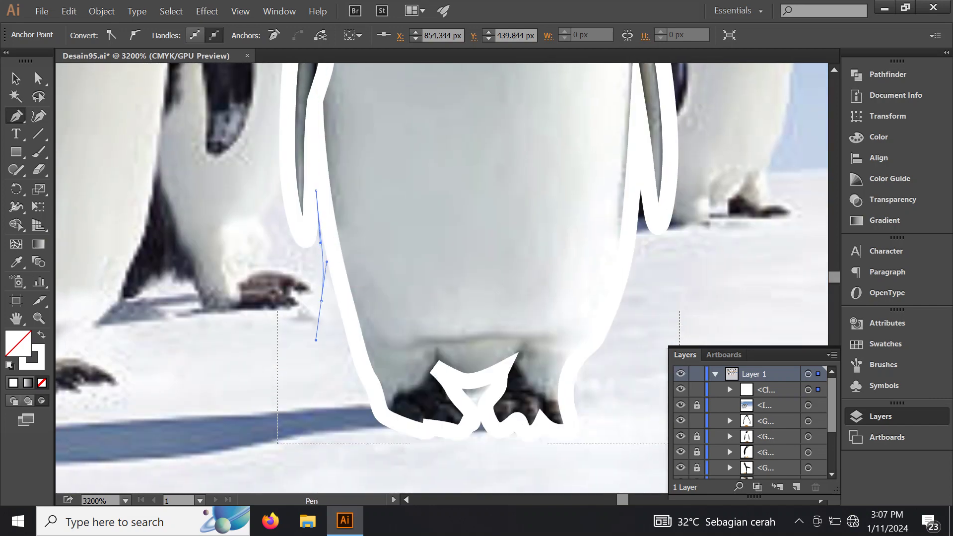
# Step: Pull the curve toward the feet, then carry it up over the back of the head
pyautogui.moveTo(267, 269); pyautogui.dragTo(312, 364)
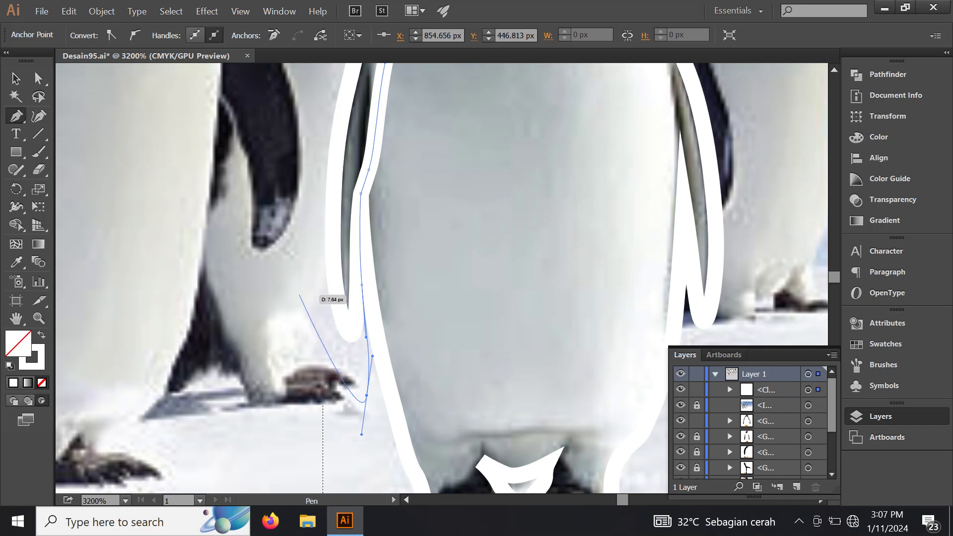
pyautogui.moveTo(318, 297)
pyautogui.mouseDown()
pyautogui.moveTo(325, 180)
pyautogui.moveTo(325, 205)
pyautogui.moveTo(370, 124)
pyautogui.moveTo(391, 274)
pyautogui.mouseUp()
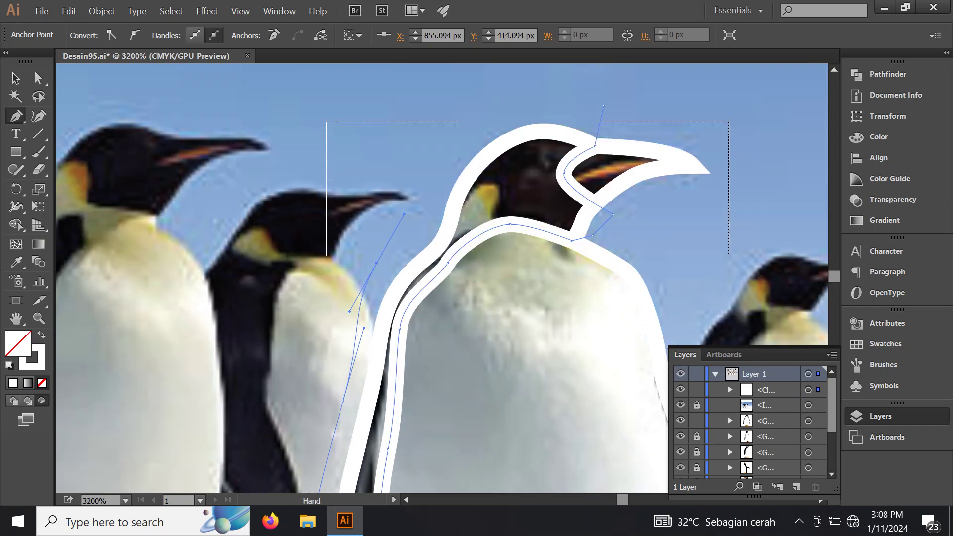
pyautogui.moveTo(508, 109); pyautogui.dragTo(488, 180)
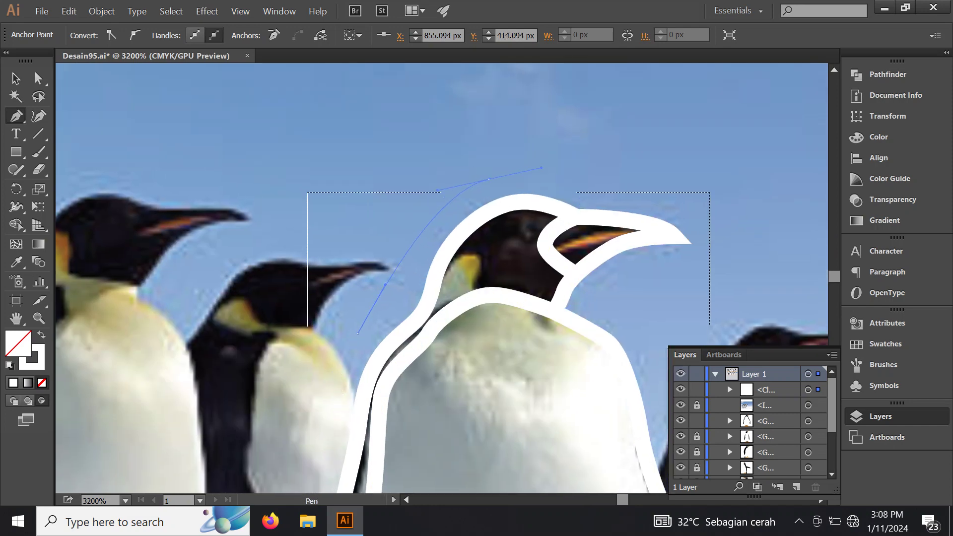
pyautogui.moveTo(576, 216); pyautogui.dragTo(590, 178)
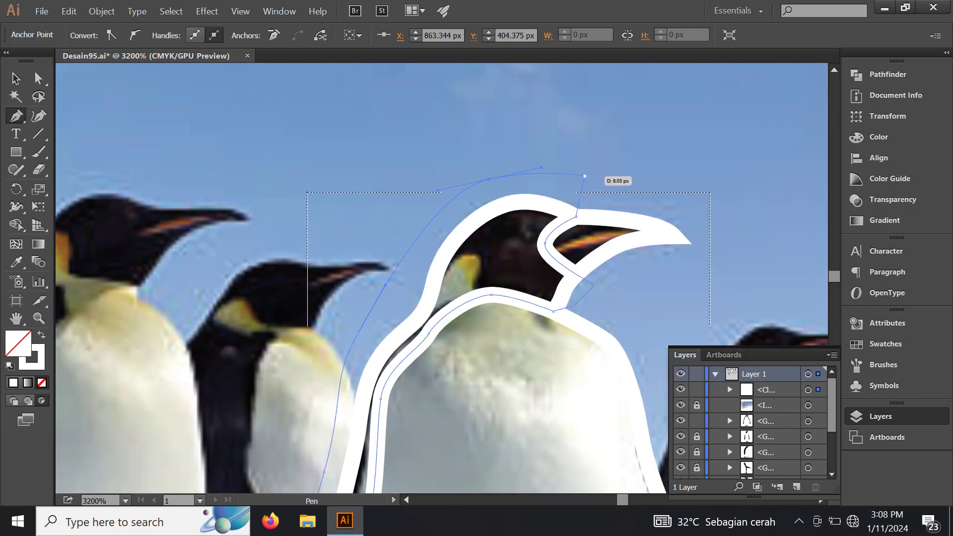
pyautogui.scroll(-4, 416, 314)
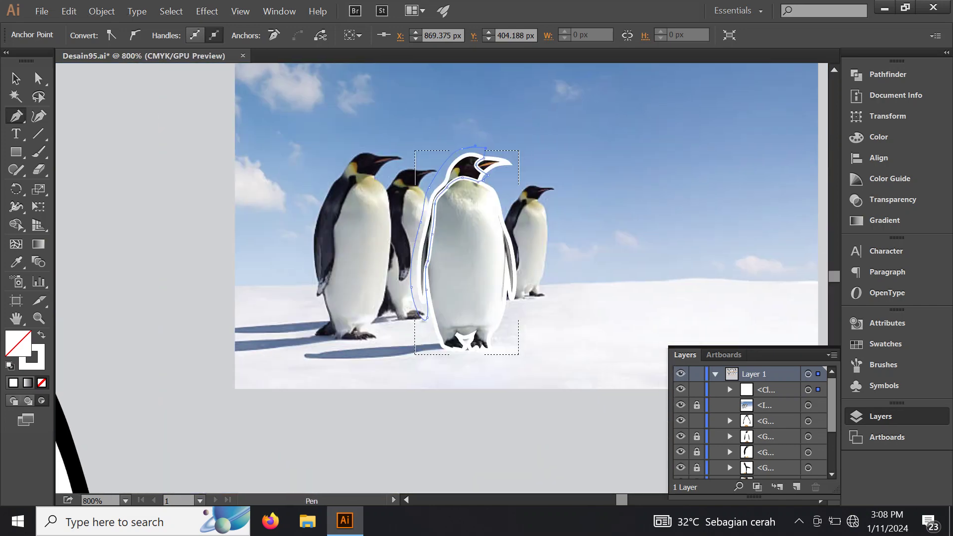
# Step: Trace the Pen path over the left foot and down between the two feet
pyautogui.scroll(3, 450, 313)
pyautogui.scroll(3, 450, 313)
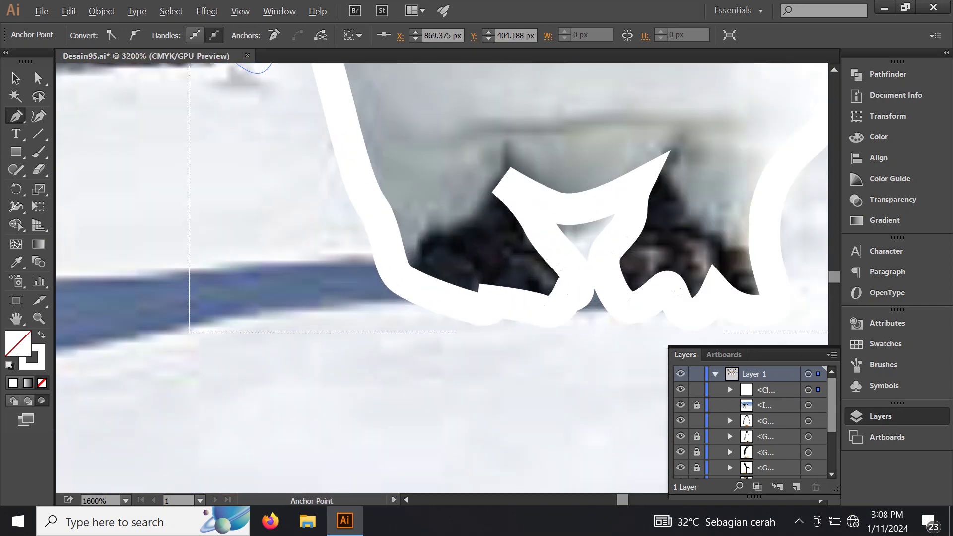
pyautogui.click(410, 229)
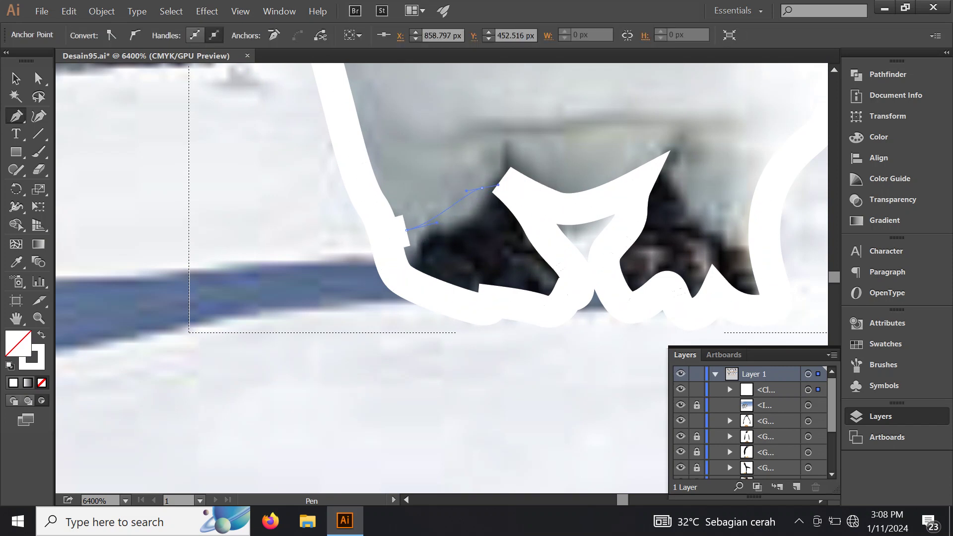
pyautogui.moveTo(481, 188); pyautogui.dragTo(497, 185)
pyautogui.click(502, 180)
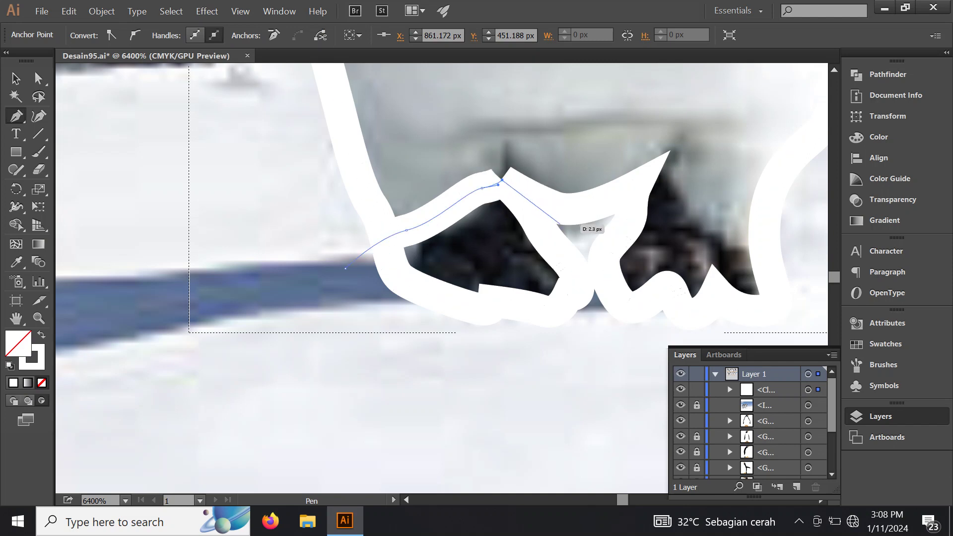
pyautogui.click(564, 224)
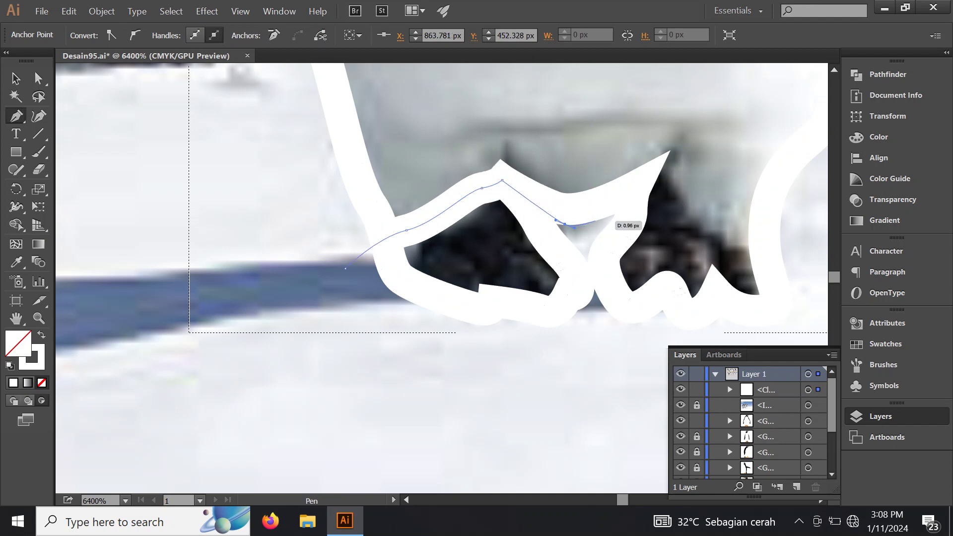
pyautogui.moveTo(589, 225); pyautogui.dragTo(605, 213)
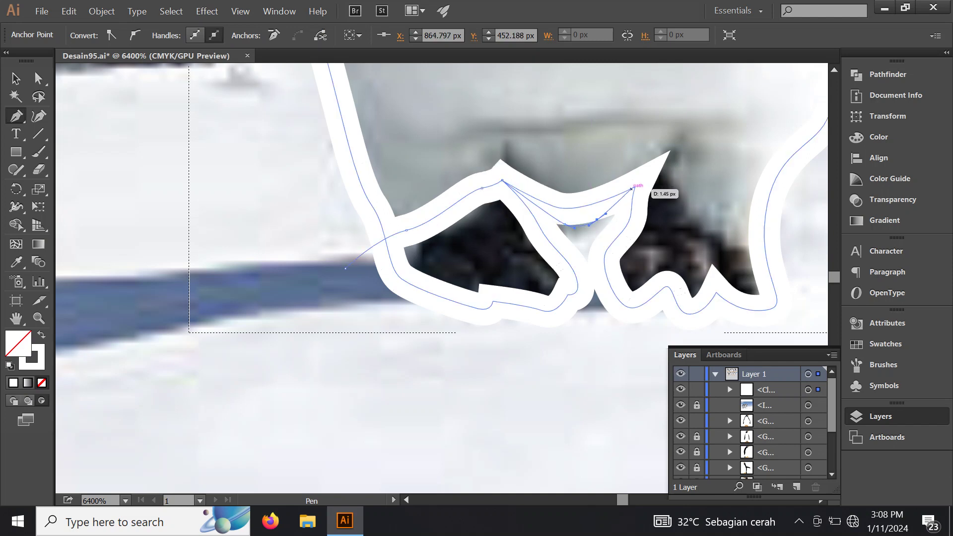
# Step: Continue the path over the right foot and beneath both feet, closing it at the start anchor
pyautogui.click(634, 189)
pyautogui.moveTo(665, 168)
pyautogui.mouseDown()
pyautogui.moveTo(514, 225)
pyautogui.moveTo(528, 228)
pyautogui.mouseUp()
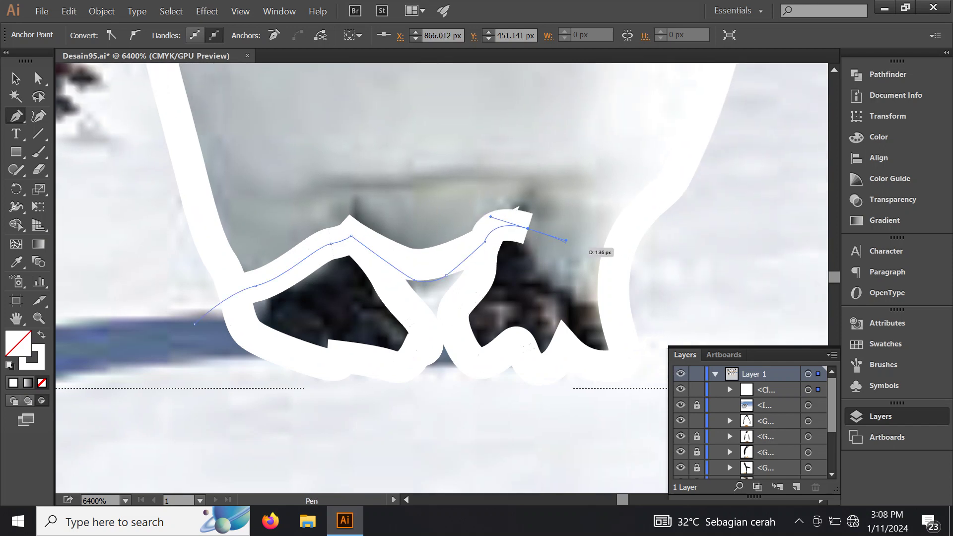
pyautogui.moveTo(608, 276)
pyautogui.mouseDown()
pyautogui.moveTo(658, 274)
pyautogui.moveTo(592, 196)
pyautogui.mouseUp()
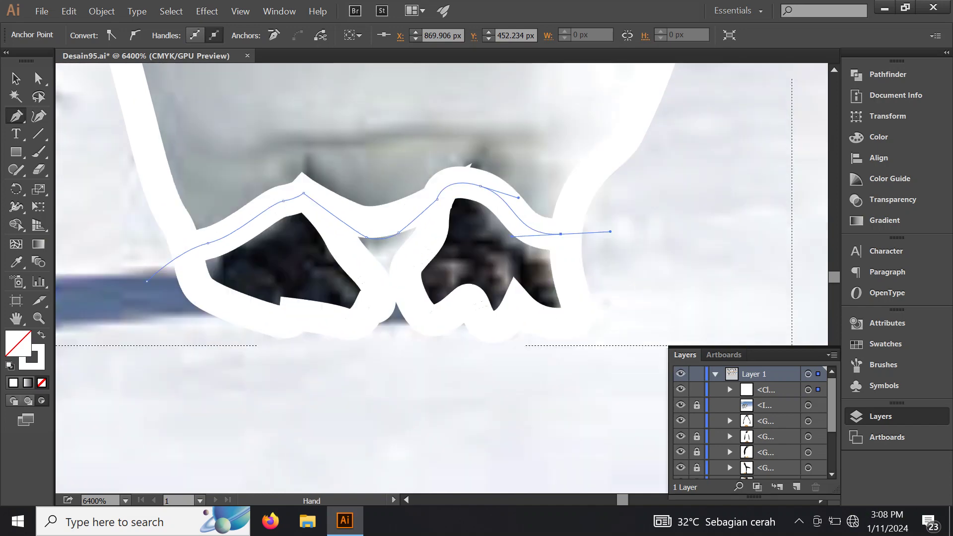
pyautogui.moveTo(612, 243); pyautogui.dragTo(619, 279)
pyautogui.moveTo(469, 334)
pyautogui.mouseDown()
pyautogui.moveTo(229, 316)
pyautogui.moveTo(449, 328)
pyautogui.mouseUp()
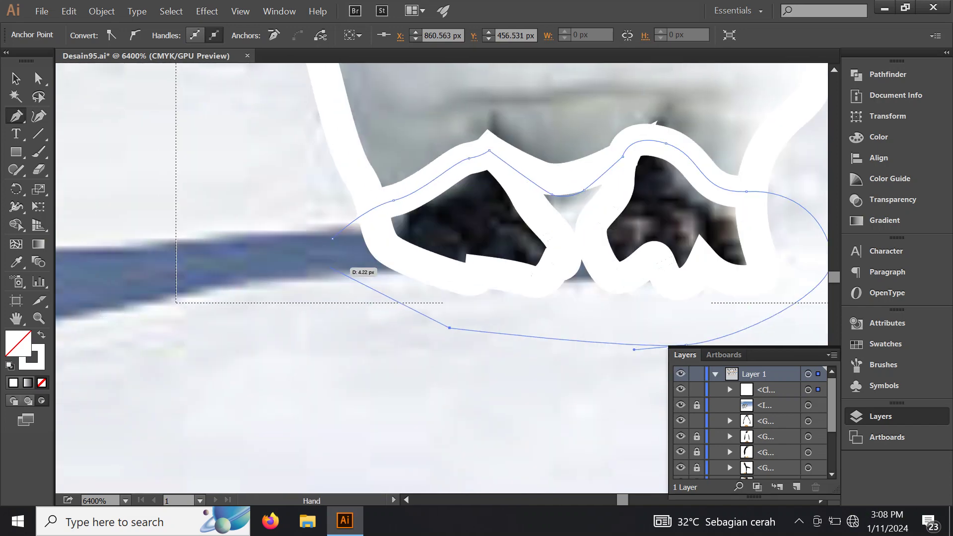
pyautogui.click(332, 239)
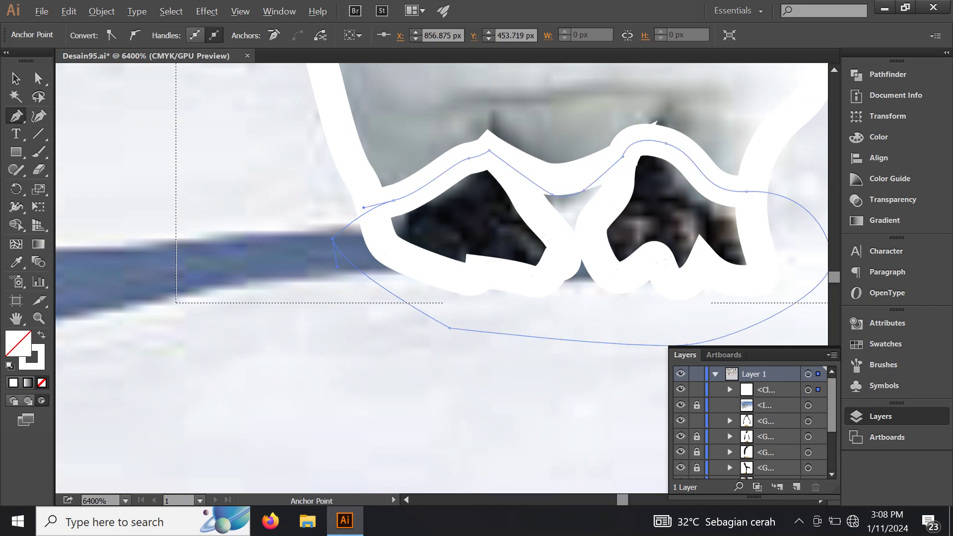
pyautogui.hotkey('ctrl', '-')
pyautogui.hotkey('ctrl', '-')
pyautogui.hotkey('ctrl', '-')
pyautogui.moveTo(441, 248); pyautogui.dragTo(456, 317)
# Step: Draw a closed path around the right flipper, then select the <Clip Group> in Layers
pyautogui.moveTo(485, 389); pyautogui.dragTo(476, 383)
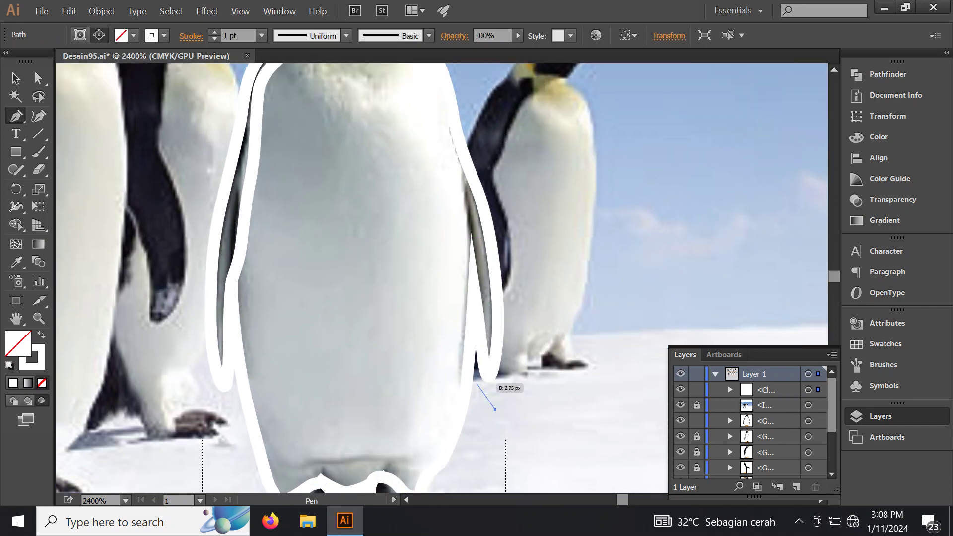
pyautogui.moveTo(477, 325); pyautogui.dragTo(461, 183)
pyautogui.scroll(2, 491, 224)
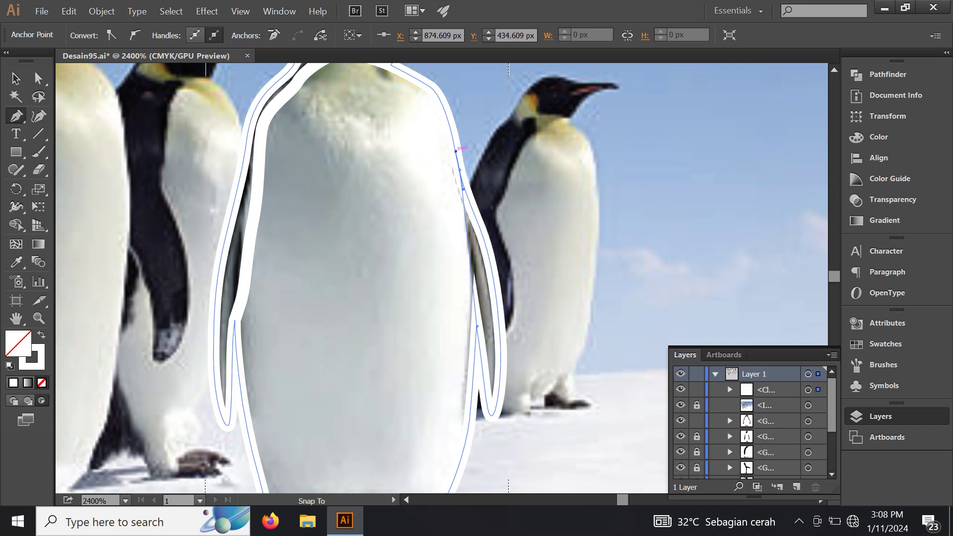
pyautogui.click(456, 149)
pyautogui.moveTo(533, 195); pyautogui.dragTo(536, 302)
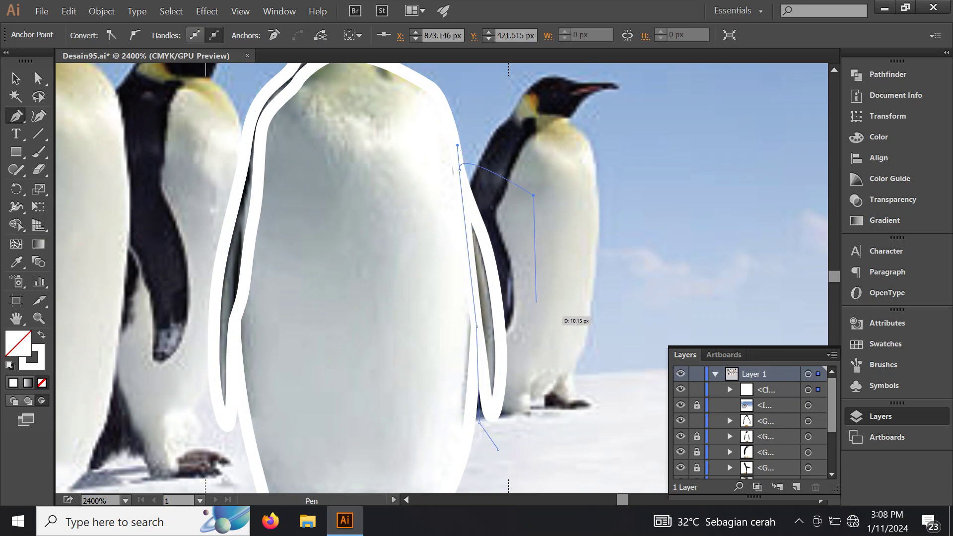
pyautogui.click(546, 357)
pyautogui.click(498, 450)
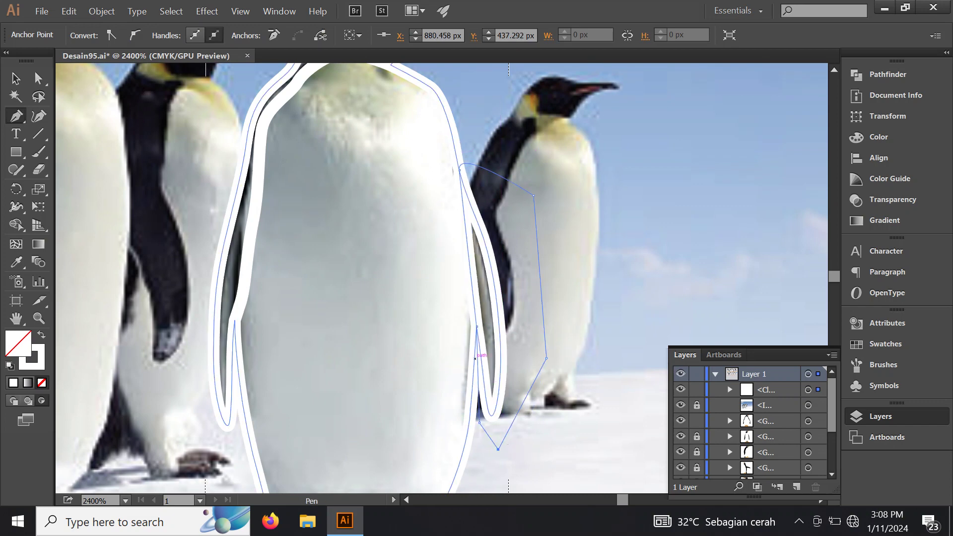
pyautogui.scroll(-2, 474, 359)
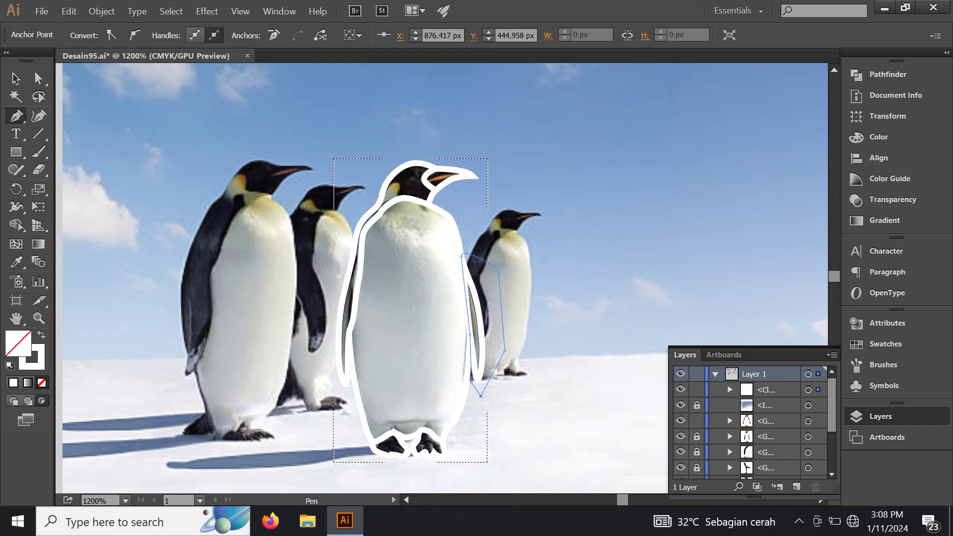
pyautogui.click(774, 389)
# Step: Divide the traced outline with Pathfinder and ungroup the resulting pieces
pyautogui.click(808, 389)
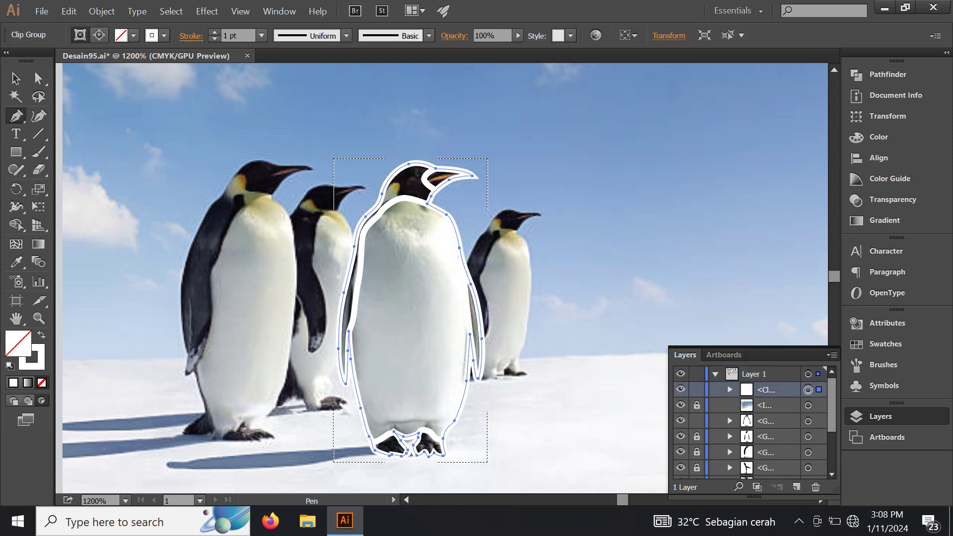
pyautogui.click(887, 73)
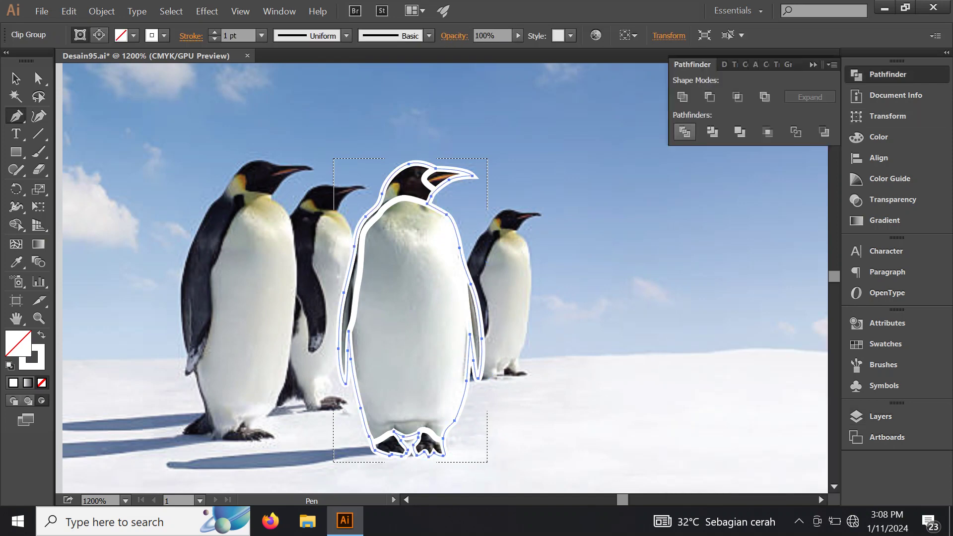
pyautogui.click(684, 131)
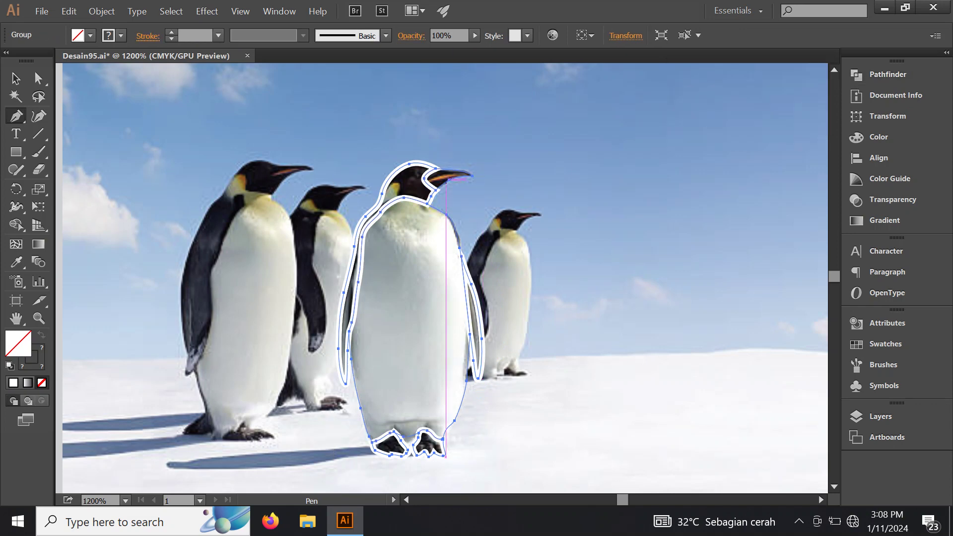
pyautogui.rightClick(430, 182)
pyautogui.click(469, 264)
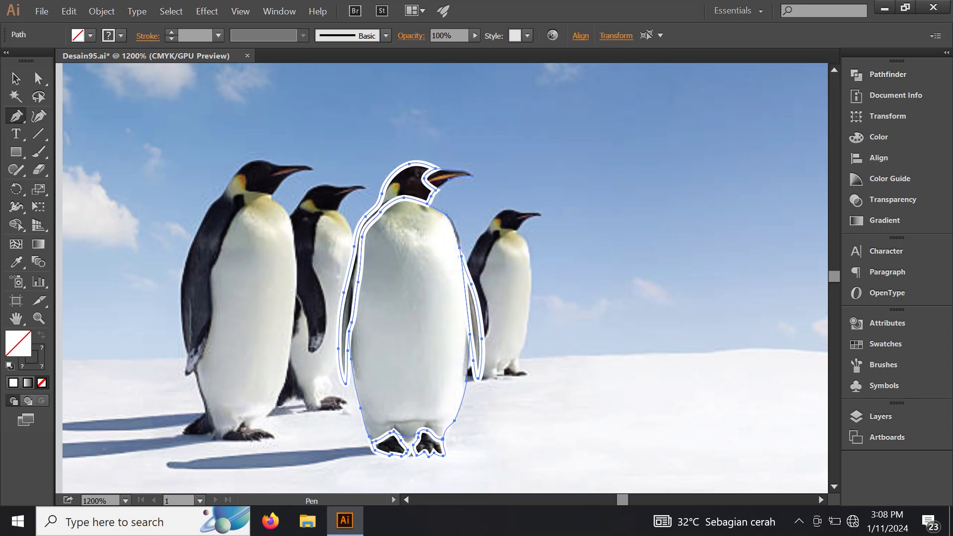
# Step: Select the right flipper piece from the Layers panel
pyautogui.click(880, 416)
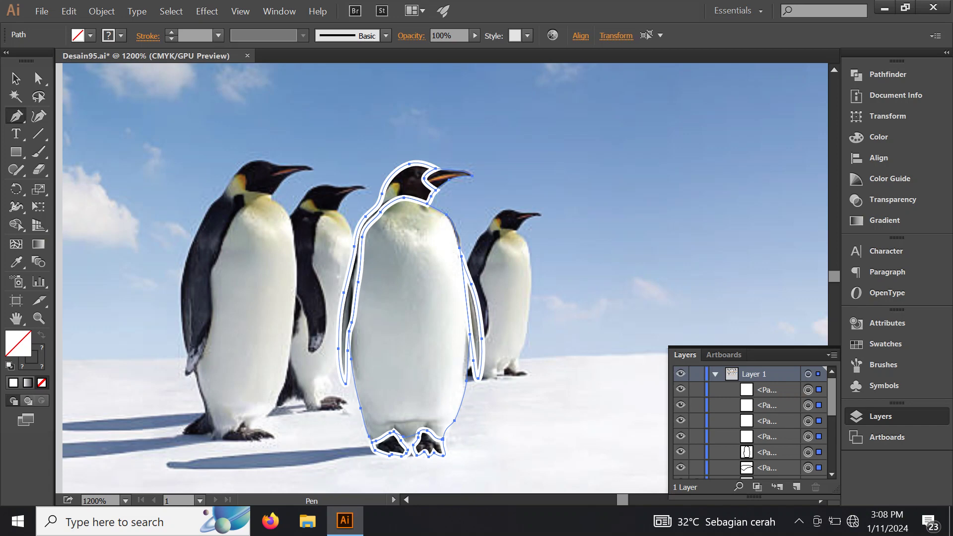
pyautogui.keyDown('ctrl'); pyautogui.click(475, 317); pyautogui.keyUp('ctrl')
pyautogui.scroll(-2, 462, 298)
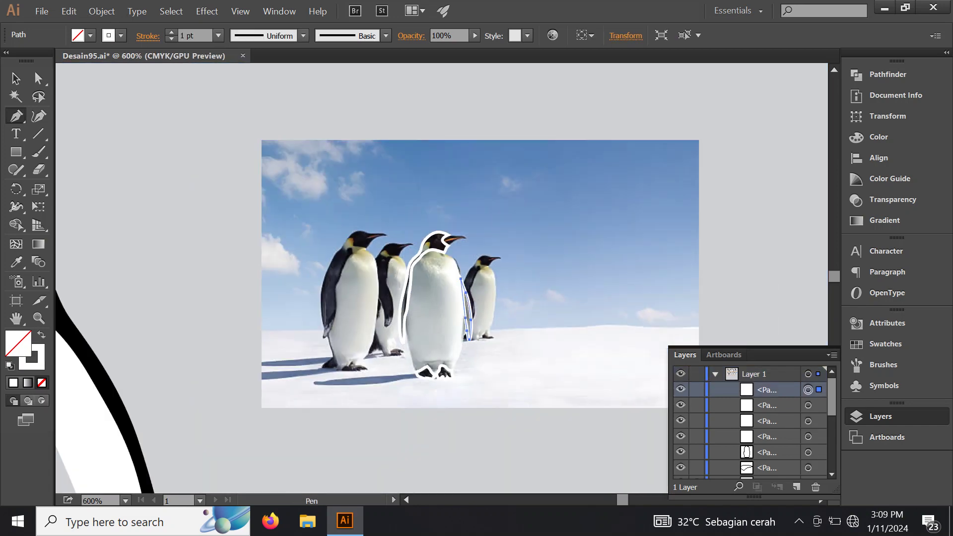
# Step: Eyedrop black onto the flipper and the cartoon's orange onto both foot pieces
pyautogui.click(16, 261)
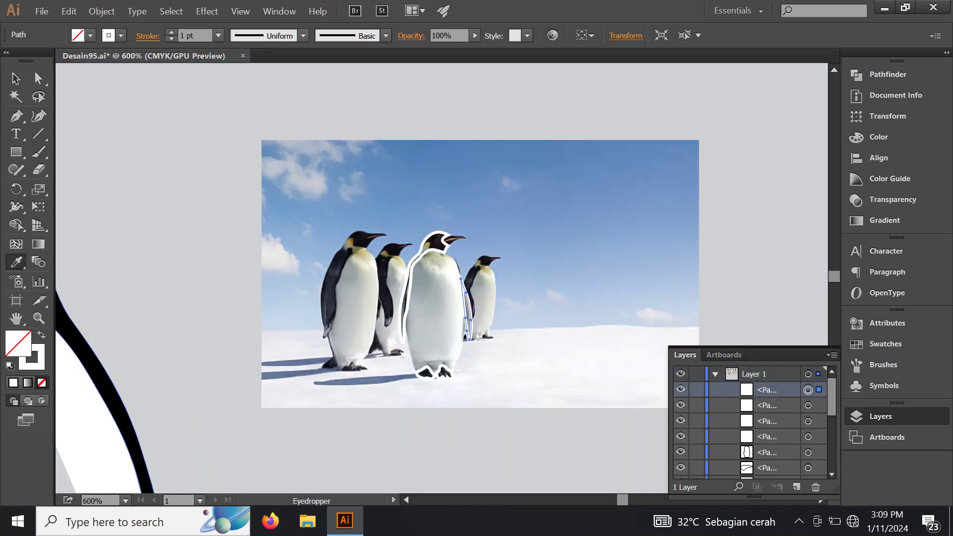
pyautogui.click(122, 422)
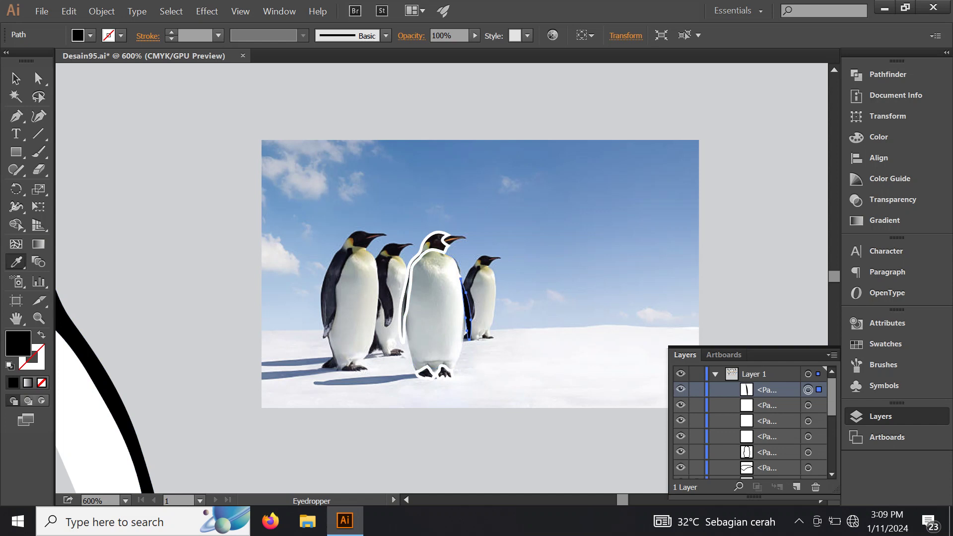
pyautogui.keyDown('ctrl'); pyautogui.click(445, 372); pyautogui.keyUp('ctrl')
pyautogui.scroll(-3, 444, 373)
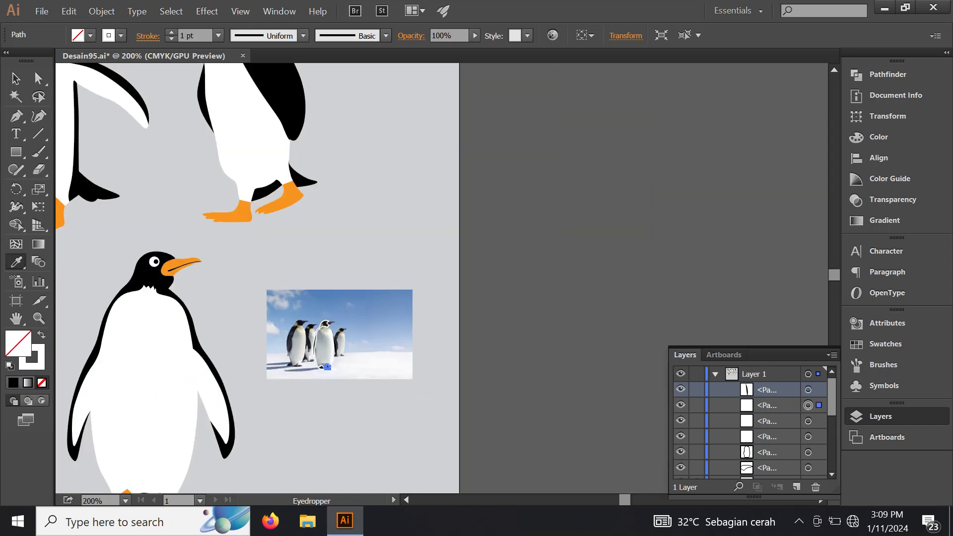
pyautogui.scroll(-3, 258, 278)
pyautogui.click(229, 158)
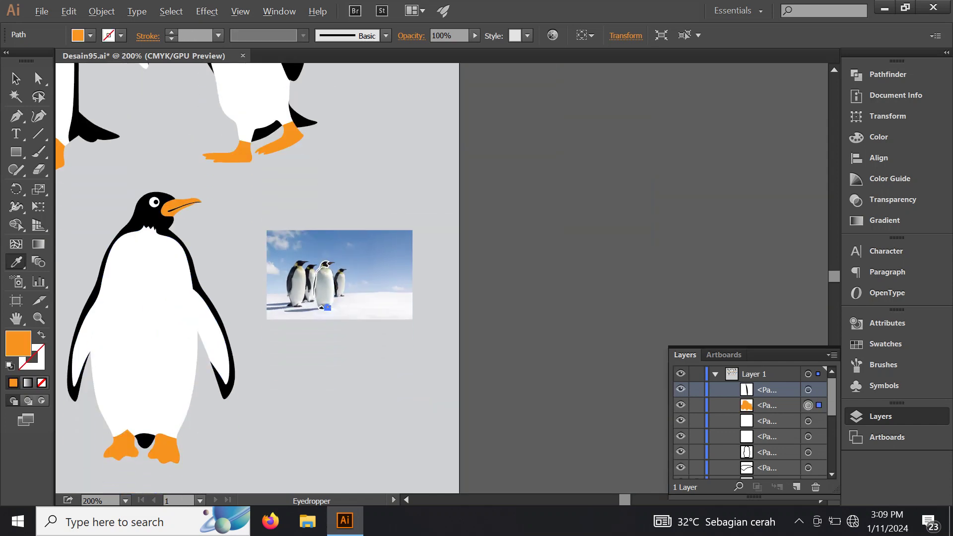
pyautogui.scroll(2, 325, 279)
pyautogui.scroll(2, 324, 279)
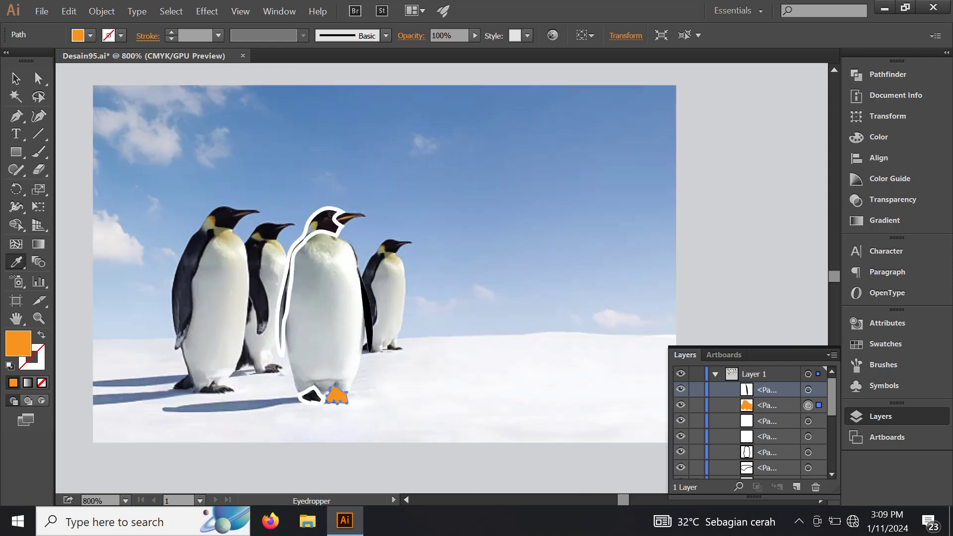
pyautogui.keyDown('ctrl'); pyautogui.click(310, 396); pyautogui.keyUp('ctrl')
pyautogui.click(337, 395)
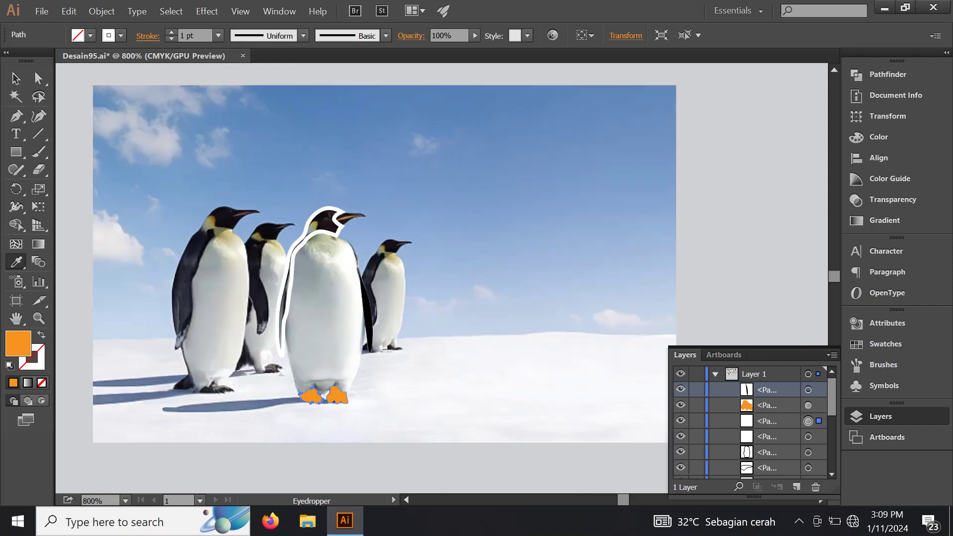
# Step: Fill the outline piece black, the belly pure white, and the beak orange
pyautogui.hotkey('ctrl', 'alt', '[')
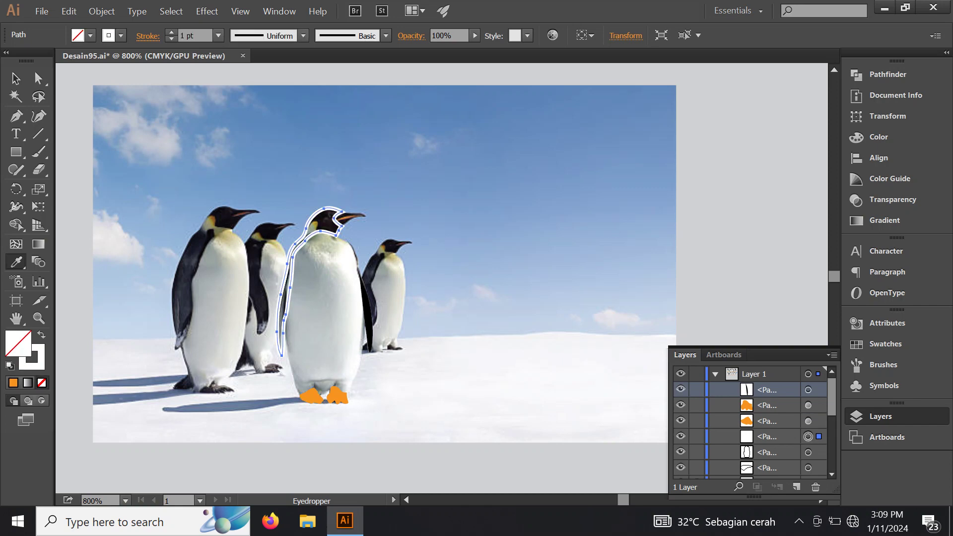
pyautogui.click(364, 293)
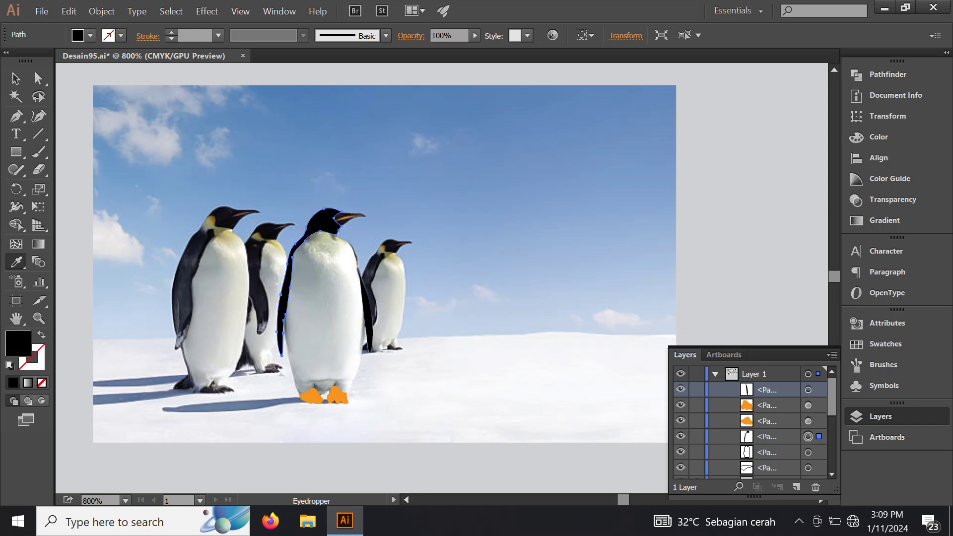
pyautogui.hotkey('ctrl', 'alt', '[')
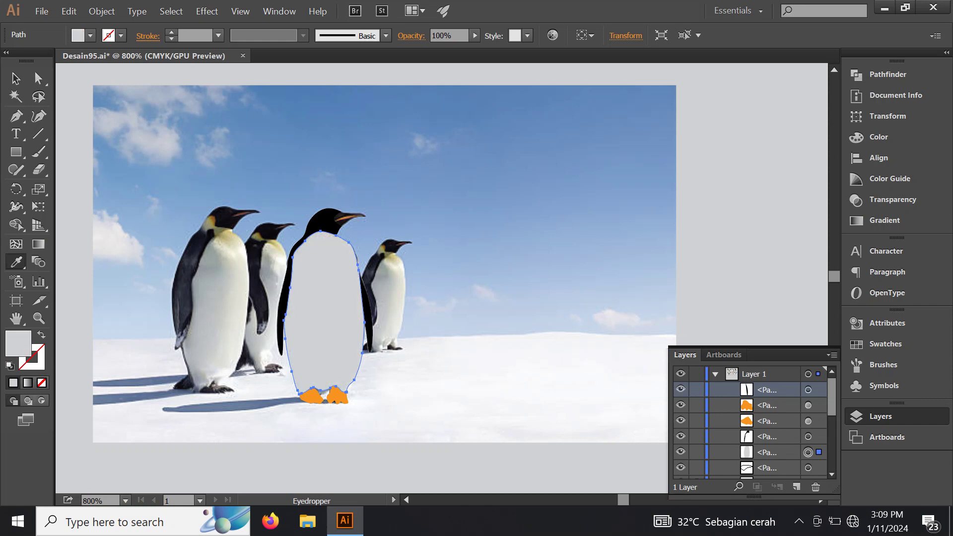
pyautogui.hotkey('ctrl', '-')
pyautogui.click(149, 238)
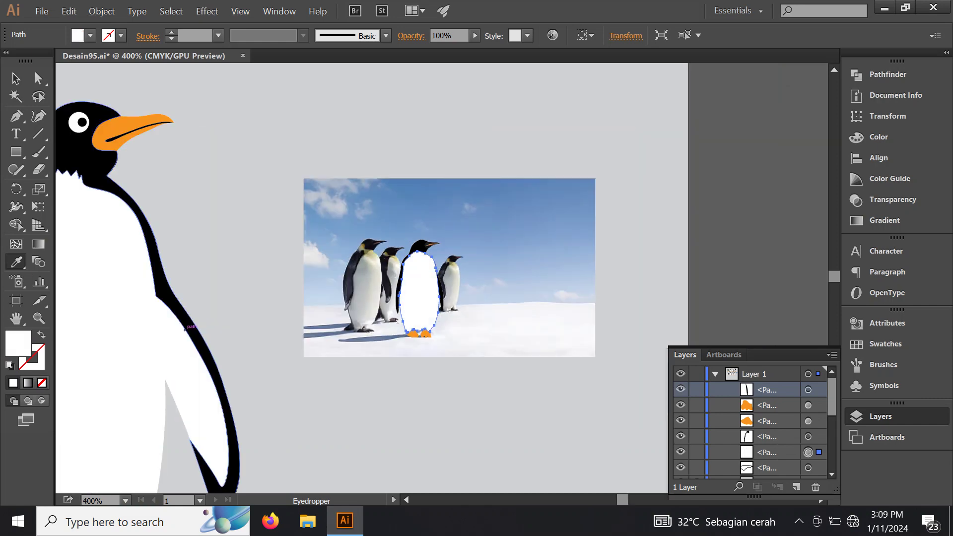
pyautogui.hotkey('ctrl', 'alt', '[')
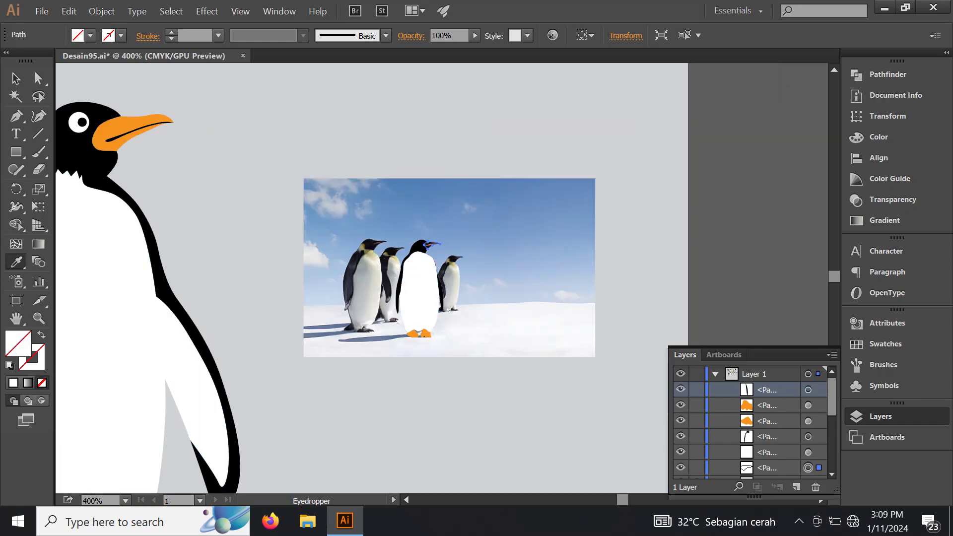
pyautogui.hotkey('ctrl', '-')
pyautogui.click(179, 467)
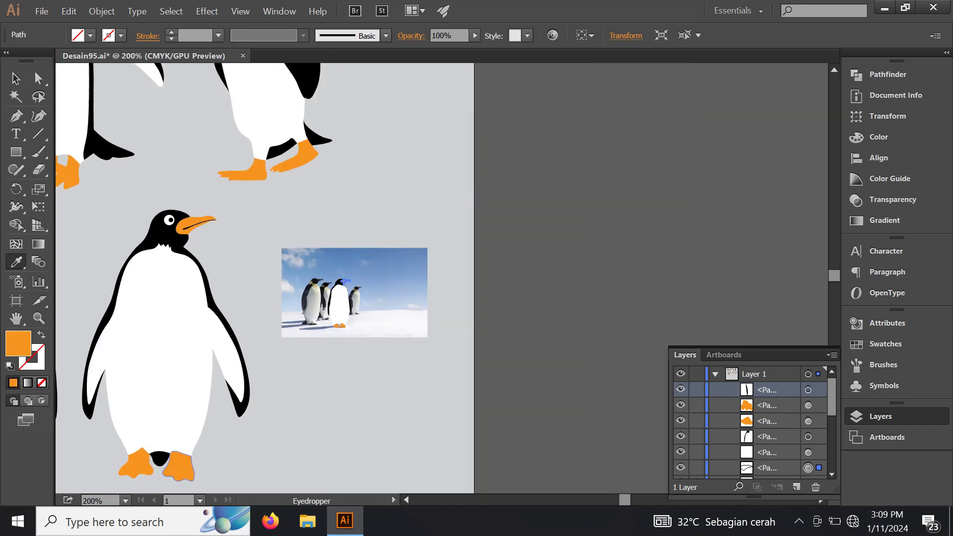
pyautogui.hotkey('ctrl', '=')
pyautogui.hotkey('ctrl', '=')
pyautogui.hotkey('ctrl', '=')
pyautogui.hotkey('ctrl', '=')
pyautogui.hotkey('ctrl', '=')
pyautogui.hotkey('ctrl', '=')
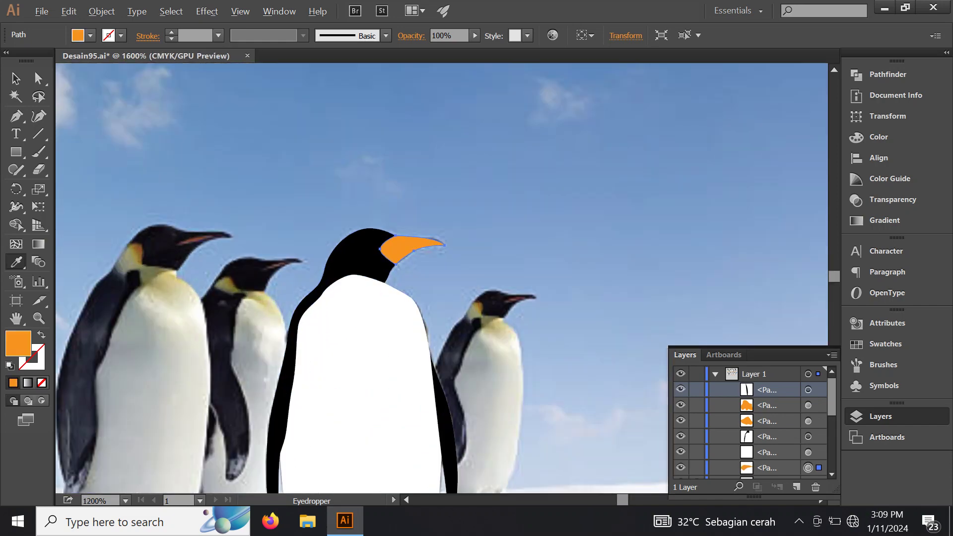
pyautogui.hotkey('ctrl', '=')
pyautogui.hotkey('ctrl', '=')
pyautogui.hotkey('ctrl', '=')
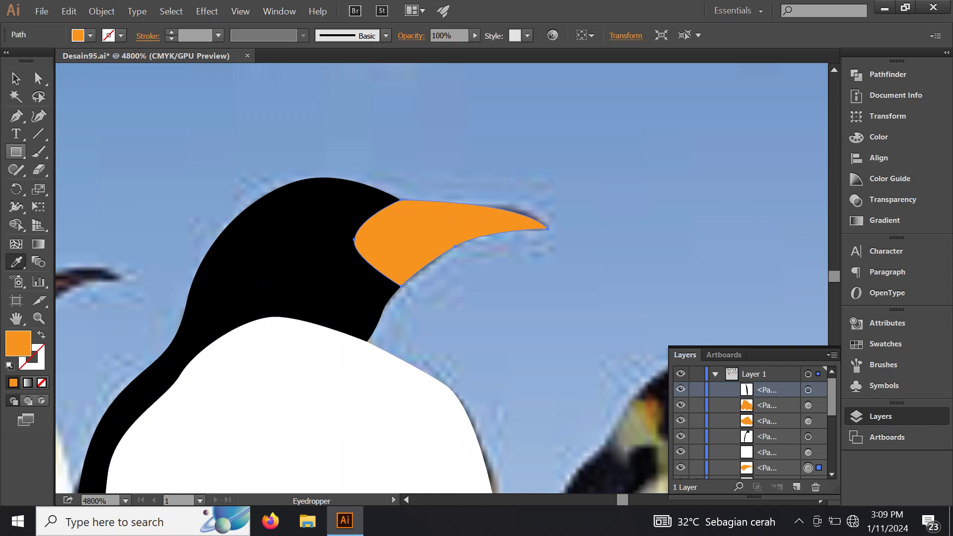
pyautogui.moveTo(16, 151); pyautogui.dragTo(74, 187)
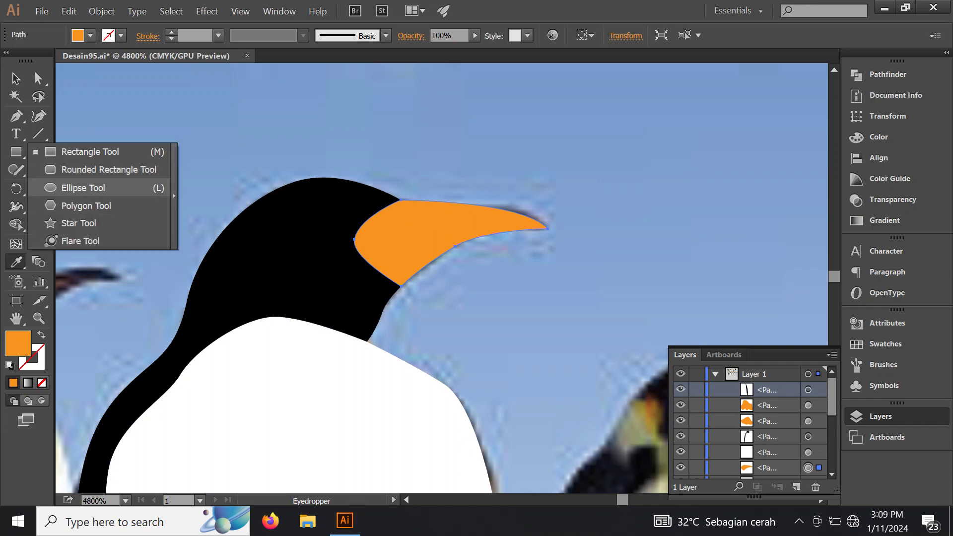
# Step: Draw a circle on the head and fill it white for the eye
pyautogui.scroll(2, 249, 220)
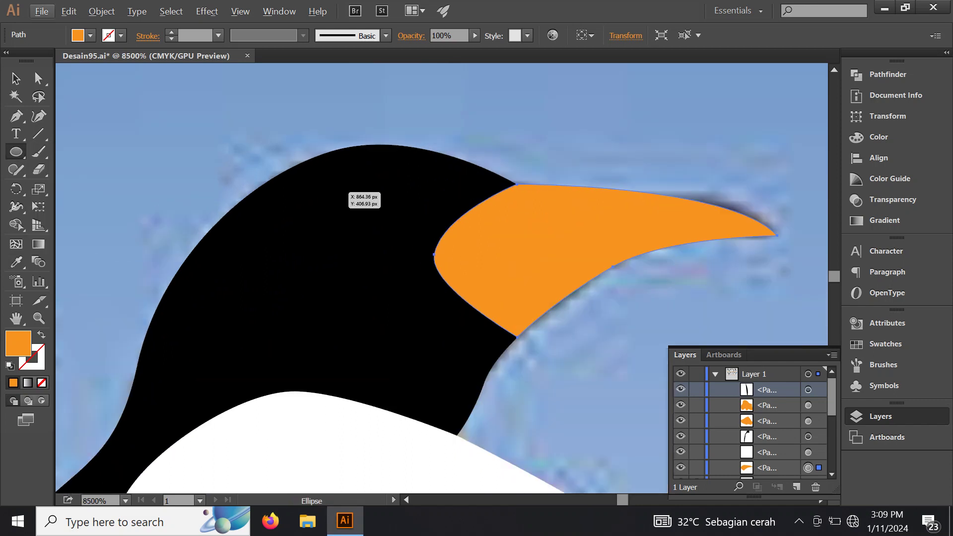
pyautogui.moveTo(327, 174); pyautogui.dragTo(415, 261)
pyautogui.press('i')
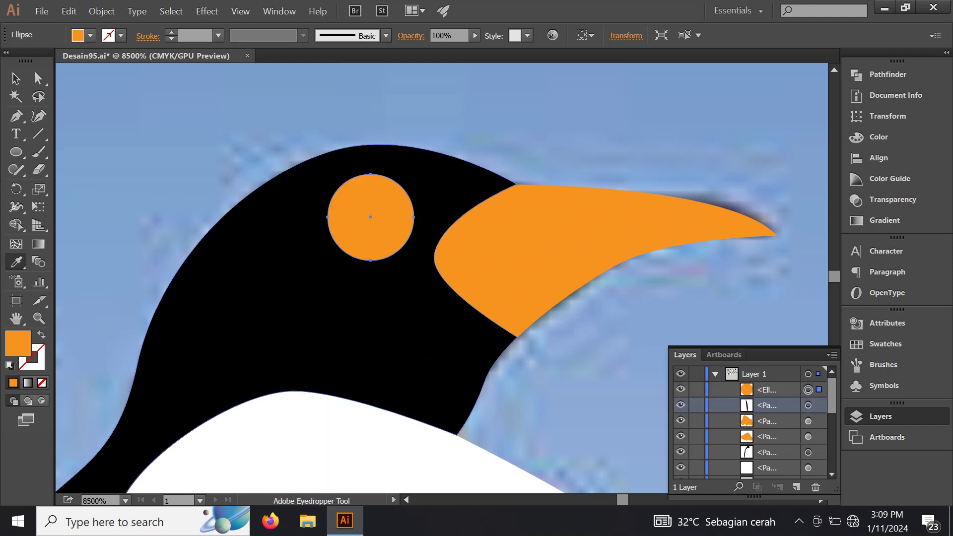
pyautogui.click(298, 446)
# Step: Draw a smaller pupil ellipse inside the eye and fill it black from the head
pyautogui.scroll(2, 403, 242)
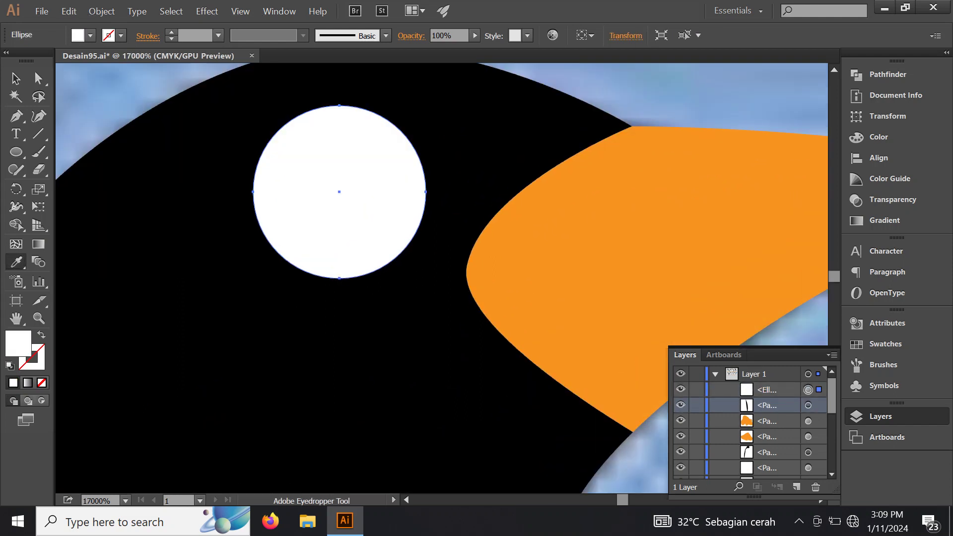
pyautogui.click(16, 151)
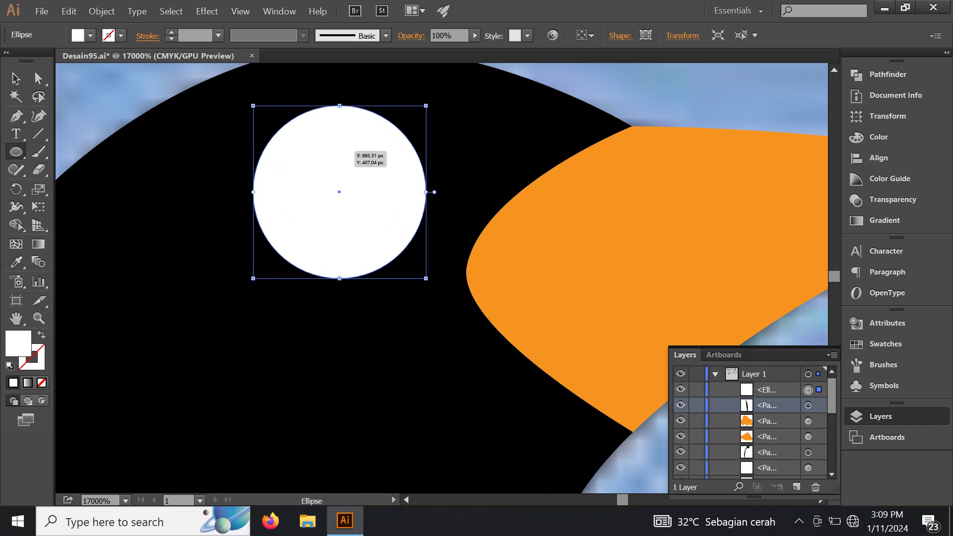
pyautogui.moveTo(334, 150); pyautogui.dragTo(410, 226)
pyautogui.scroll(-2, 401, 242)
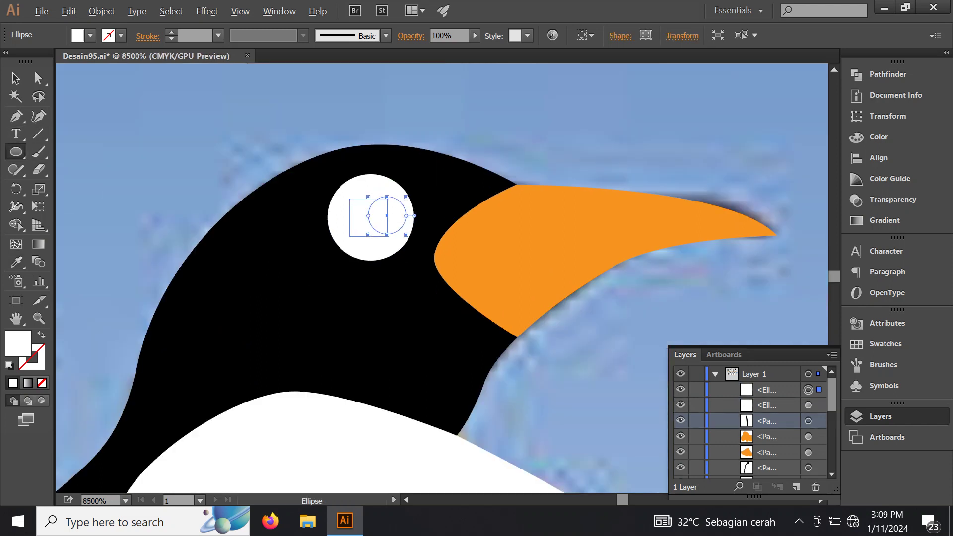
pyautogui.click(16, 261)
pyautogui.click(248, 298)
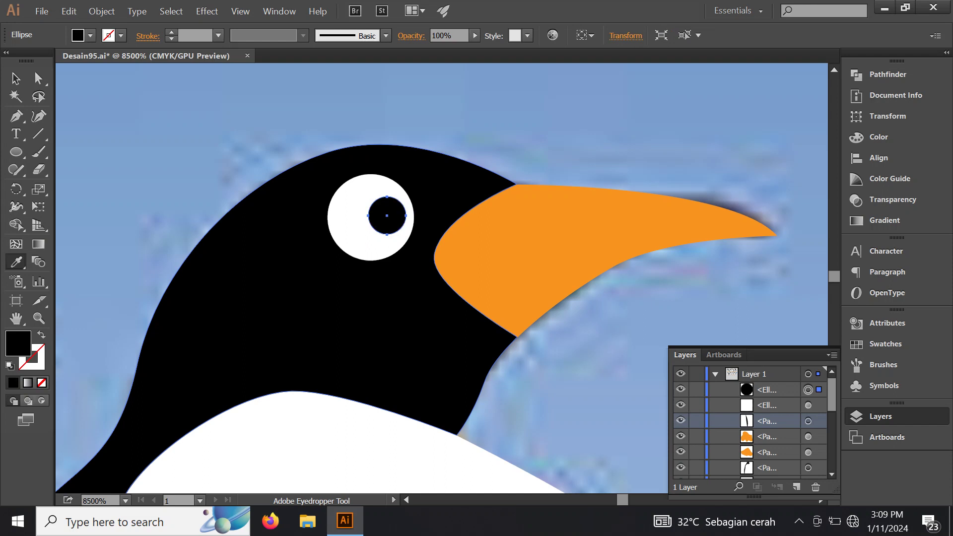
pyautogui.press('v')
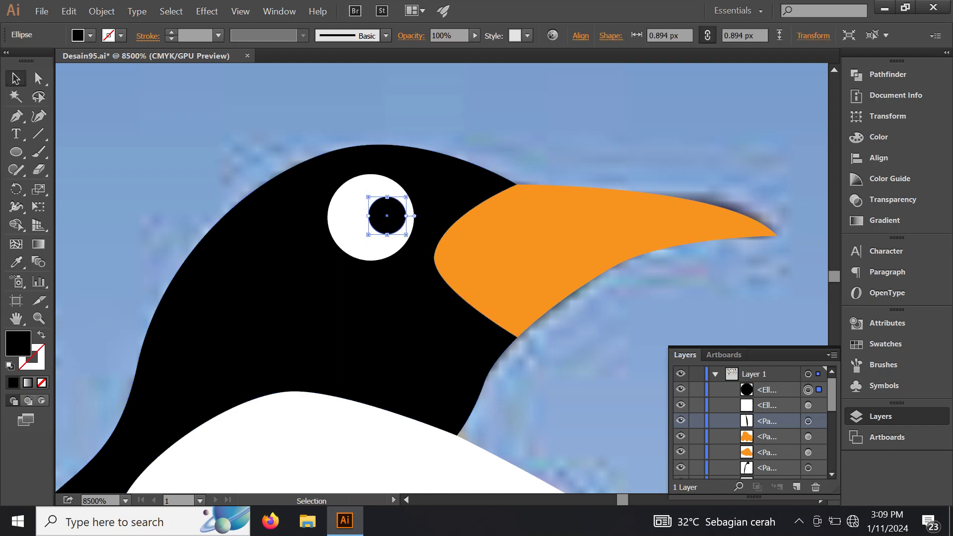
pyautogui.click(570, 223)
pyautogui.hscroll(5, 441, 278)
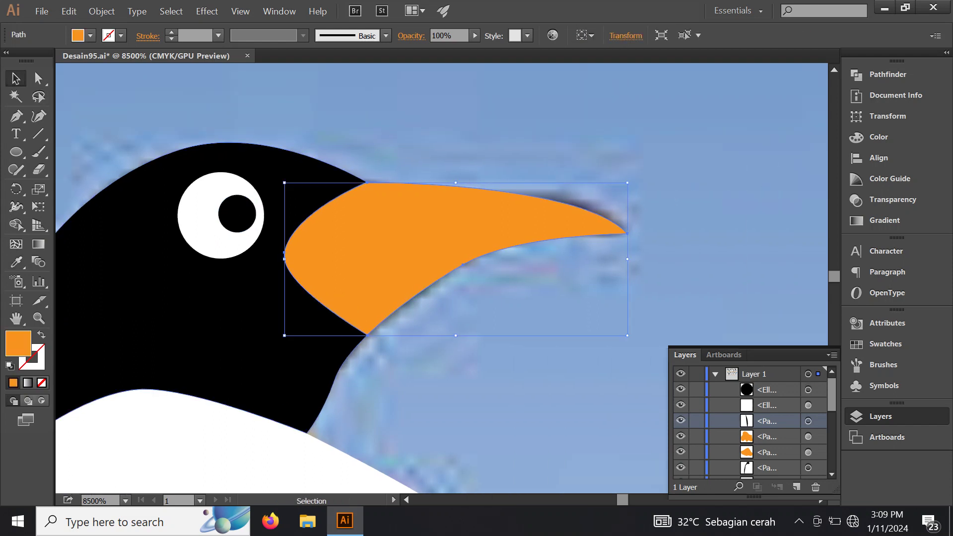
# Step: Draw a thin closed curved sliver from the beak tip back along the beak
pyautogui.scroll(1, 507, 202)
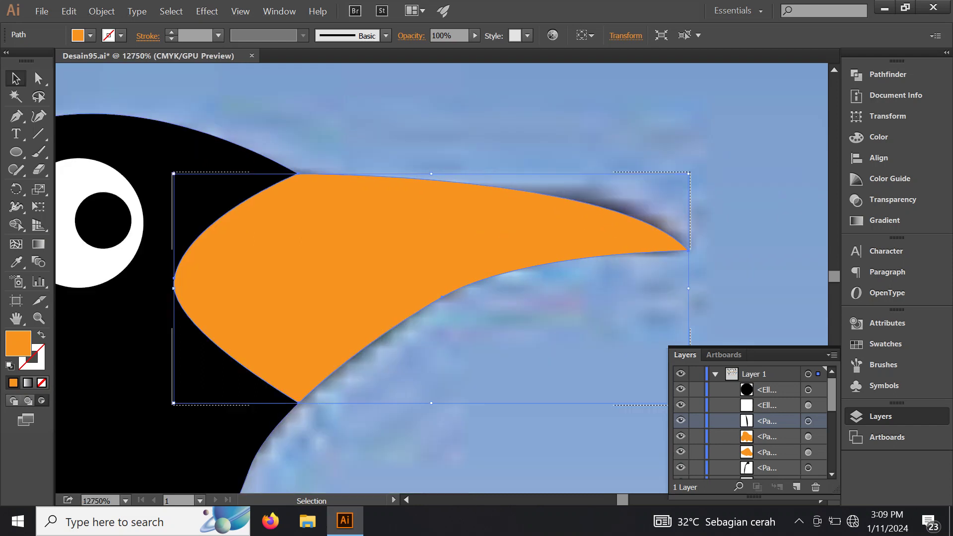
pyautogui.press('p')
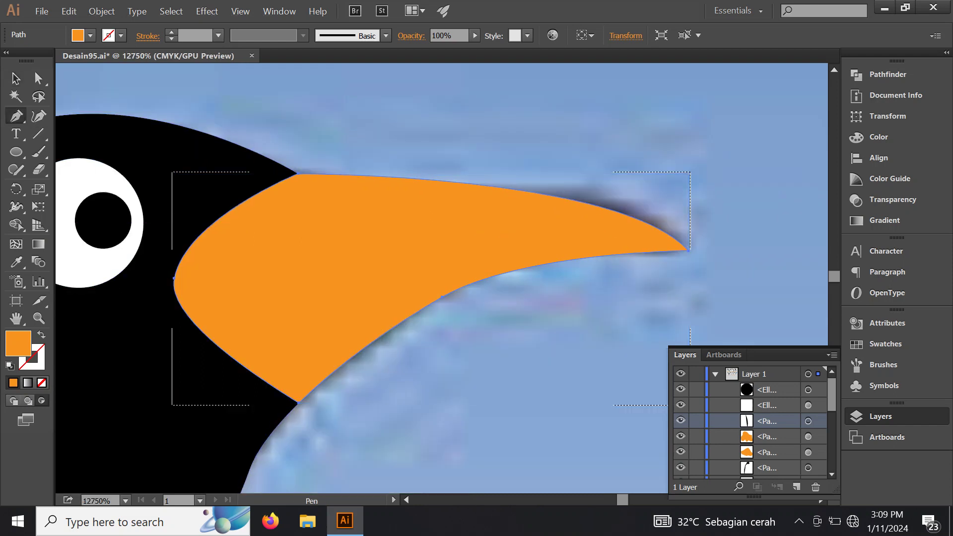
pyautogui.moveTo(689, 249); pyautogui.dragTo(704, 266)
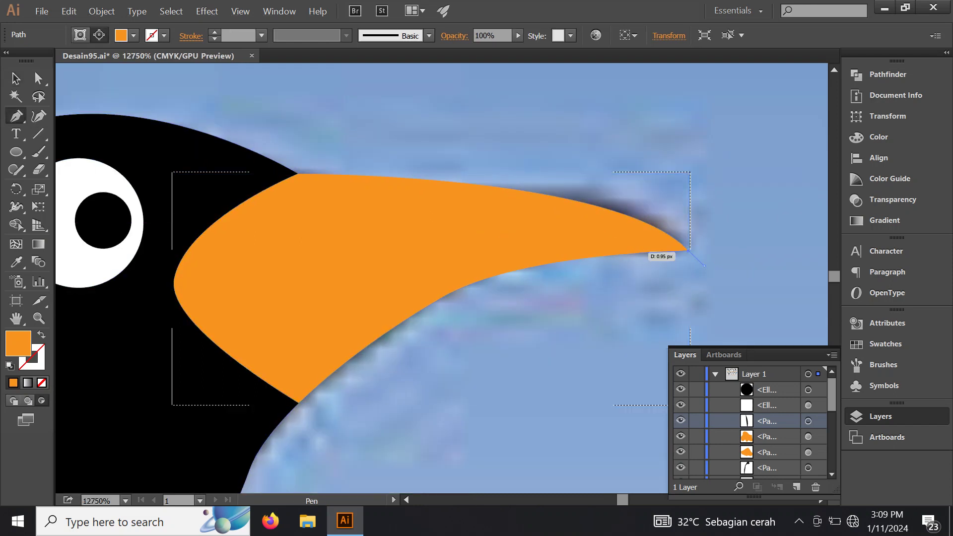
pyautogui.moveTo(500, 244); pyautogui.dragTo(566, 243)
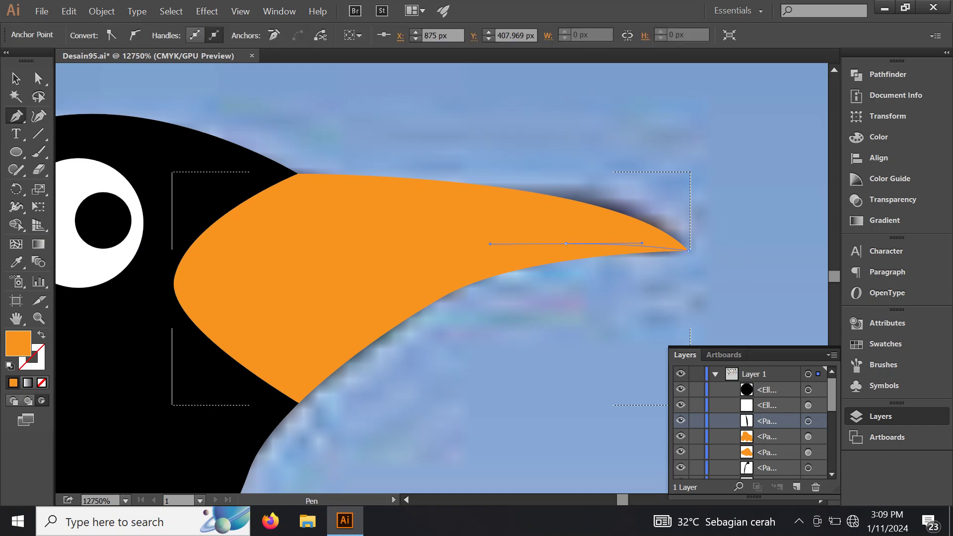
pyautogui.moveTo(374, 282); pyautogui.dragTo(380, 280)
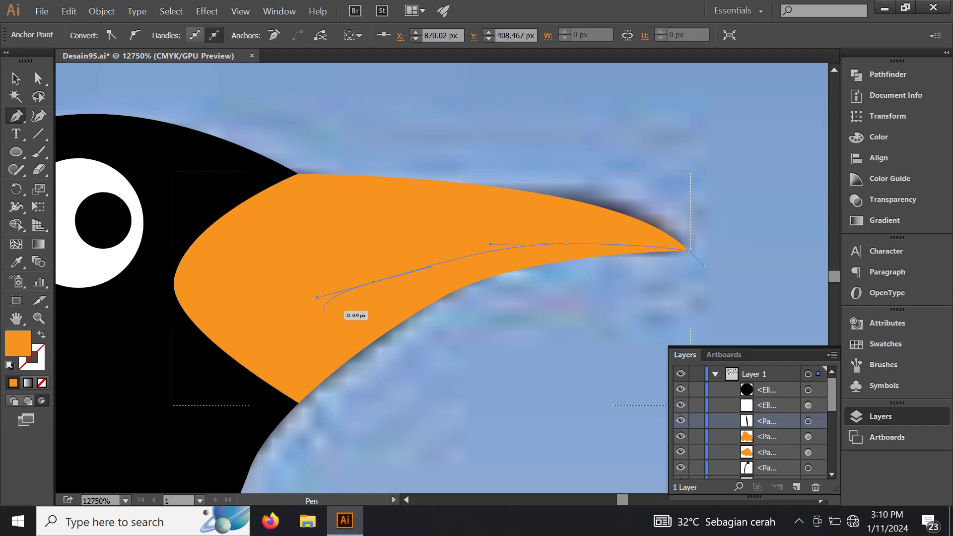
pyautogui.click(301, 329)
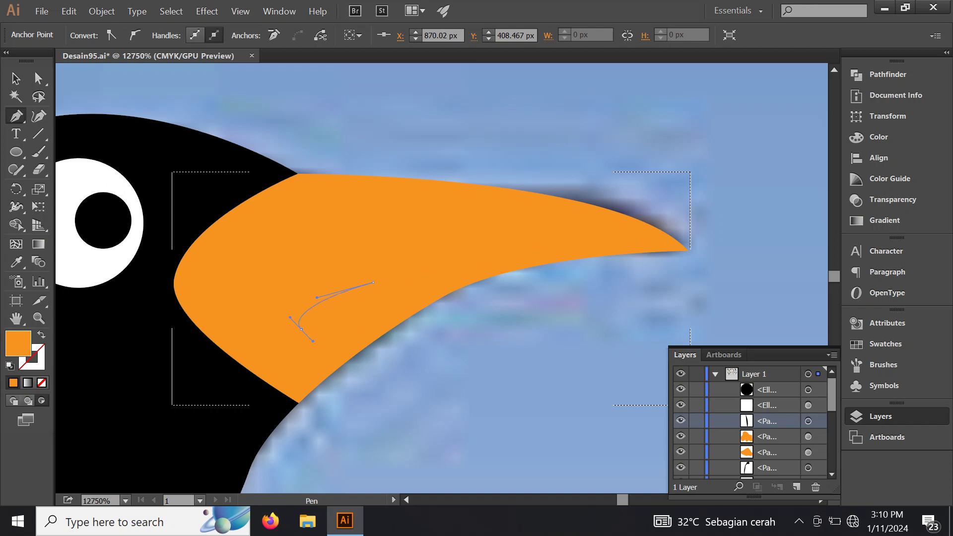
pyautogui.moveTo(365, 302)
pyautogui.mouseDown()
pyautogui.moveTo(386, 294)
pyautogui.moveTo(378, 296)
pyautogui.mouseUp()
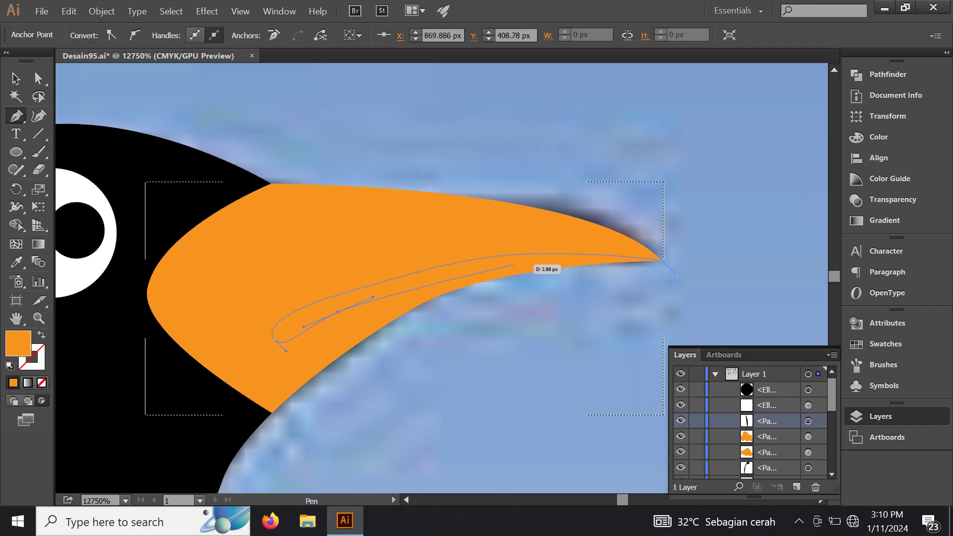
pyautogui.moveTo(516, 262); pyautogui.dragTo(538, 258)
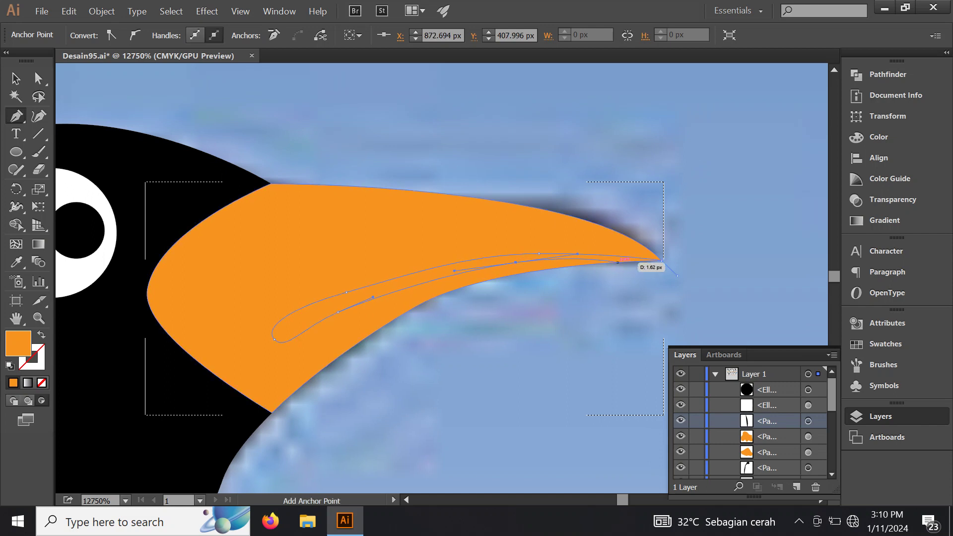
pyautogui.moveTo(662, 260); pyautogui.dragTo(677, 275)
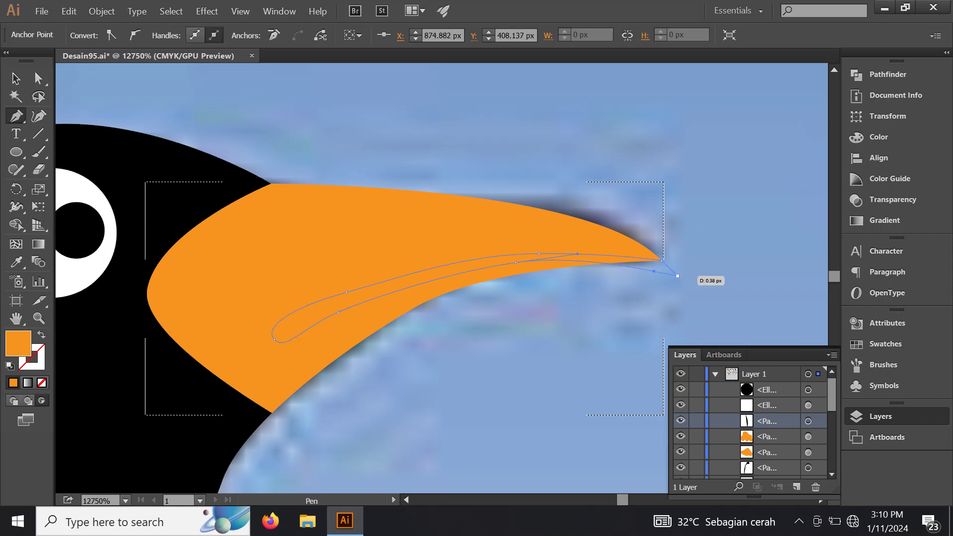
# Step: Fill the beak line with the head's black using the Eyedropper
pyautogui.click(17, 262)
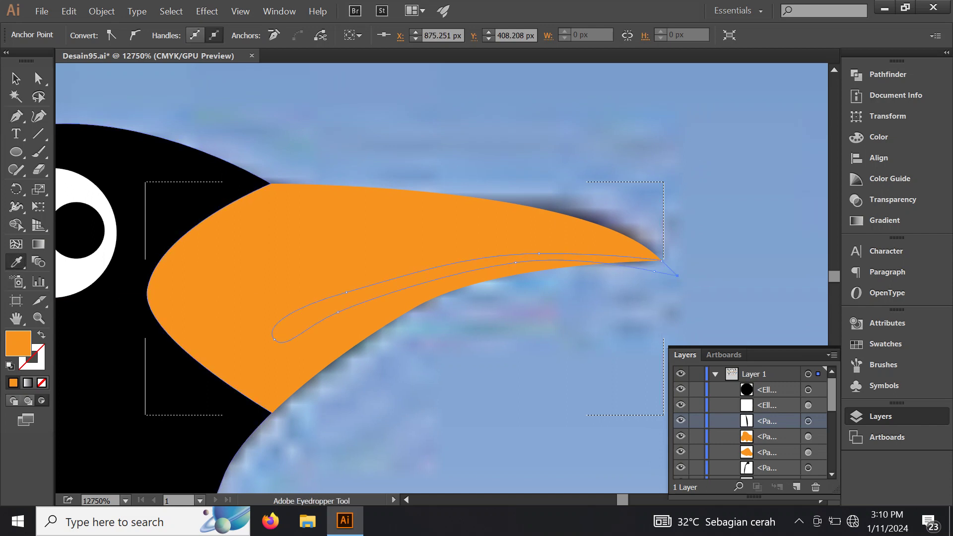
pyautogui.click(152, 133)
pyautogui.scroll(-3, 249, 210)
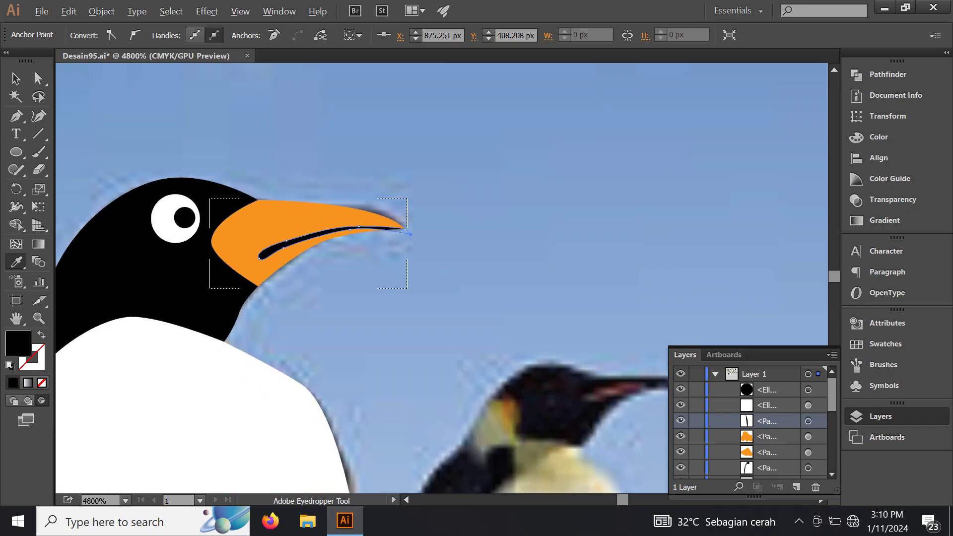
pyautogui.scroll(-2, 261, 240)
# Step: Select all the traced penguin's parts and group them into one object
pyautogui.hscroll(-5, 261, 240)
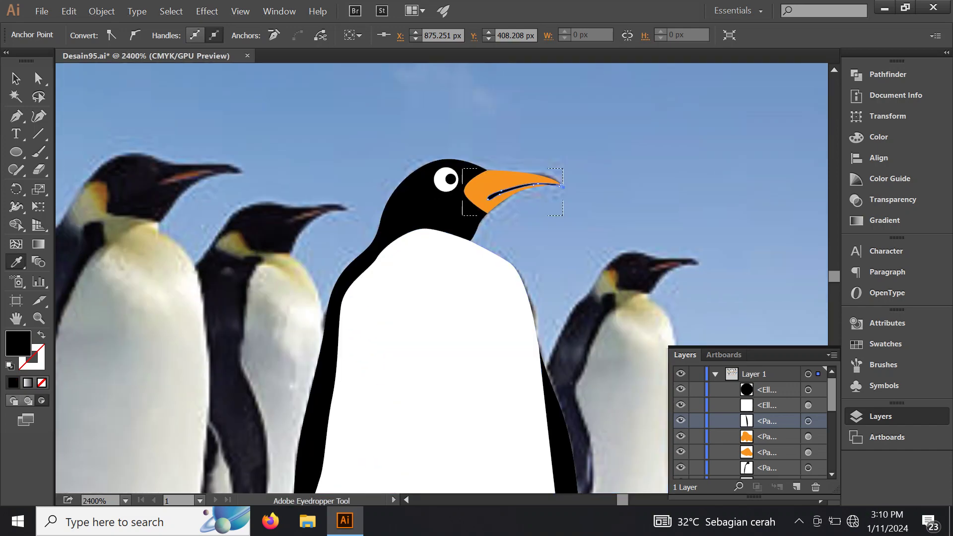
pyautogui.scroll(-1, 387, 248)
pyautogui.scroll(-1, 387, 248)
pyautogui.moveTo(387, 255); pyautogui.dragTo(380, 113)
pyautogui.hotkey('ctrl', 'a')
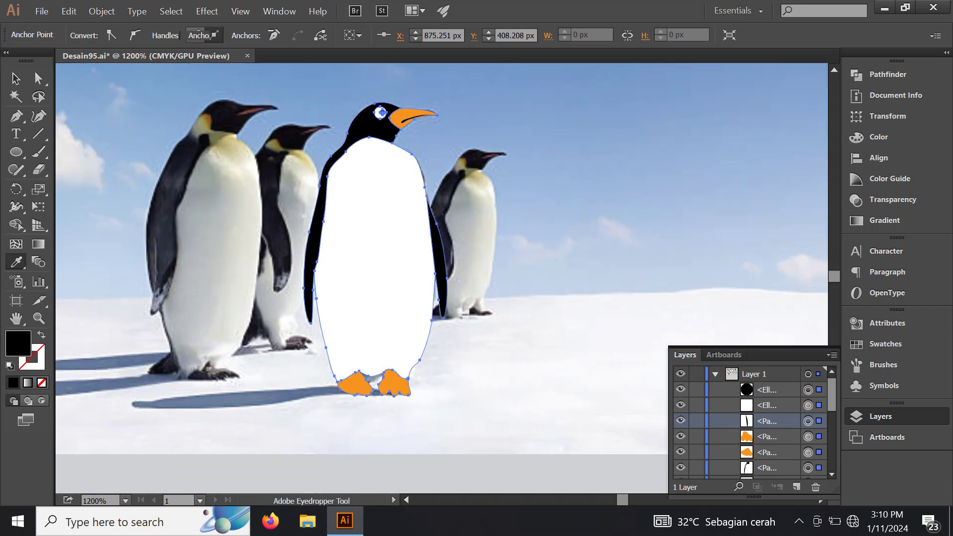
pyautogui.scroll(-2, 750, 422)
pyautogui.scroll(-1, 749, 421)
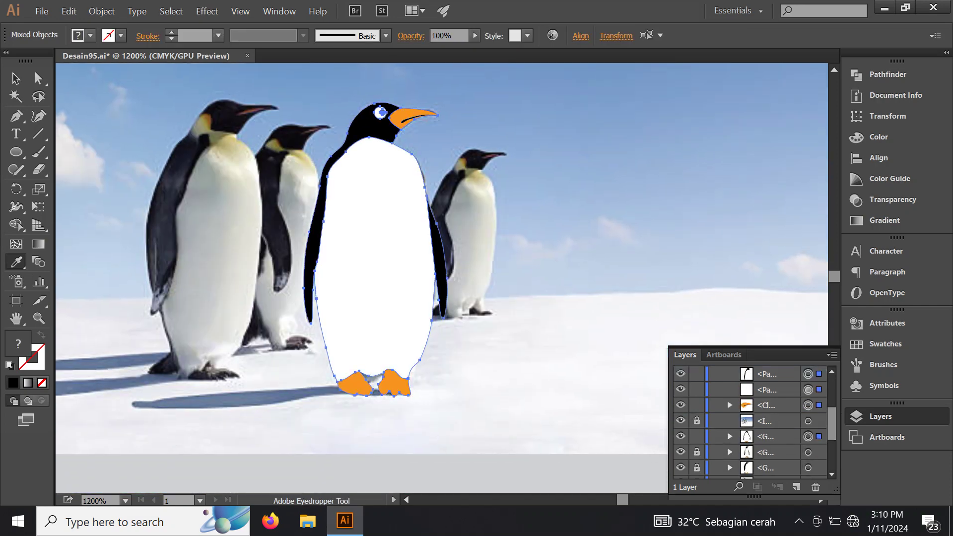
pyautogui.hotkey('ctrl', 'g')
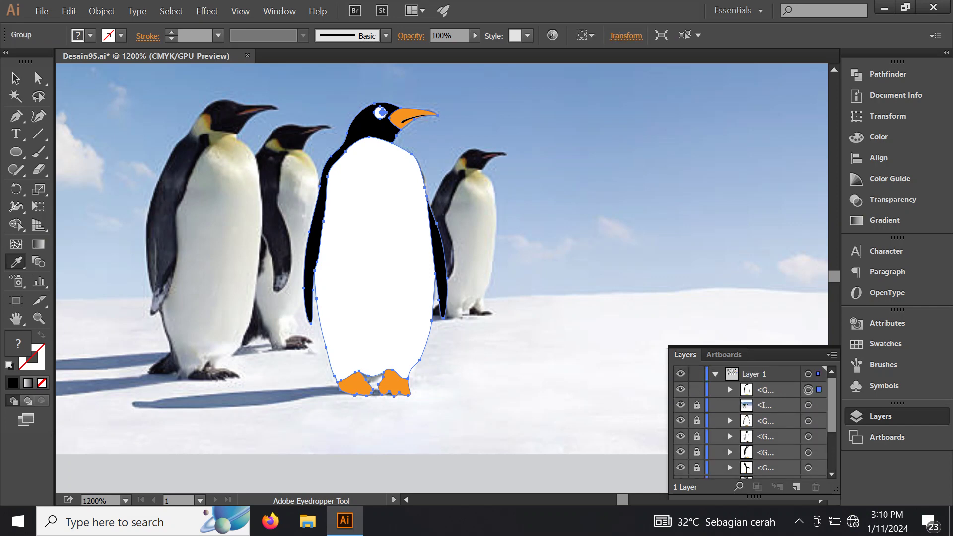
# Step: Delete the background penguin photo, leaving the traced penguin group selected
pyautogui.click(807, 404)
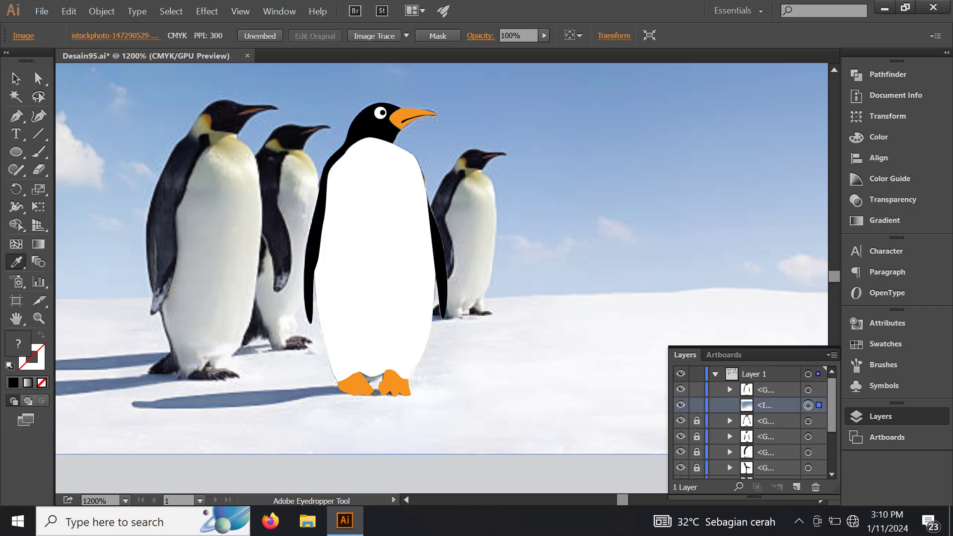
pyautogui.press('Delete')
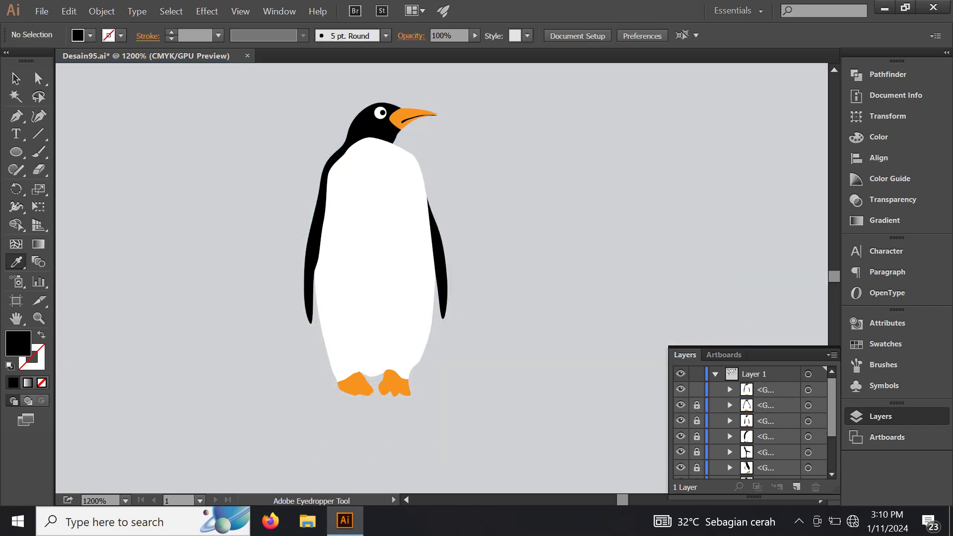
pyautogui.hotkey('ctrl', 'a')
# Step: Scale the penguin up to the others' size and place it beside them
pyautogui.hotkey('ctrl', '-')
pyautogui.hotkey('ctrl', '-')
pyautogui.hotkey('ctrl', '-')
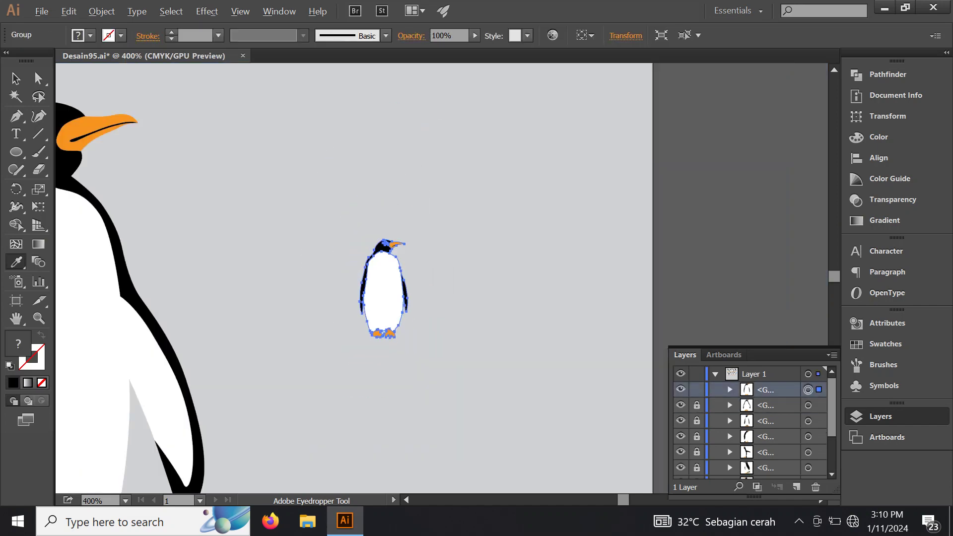
pyautogui.hotkey('ctrl', '-')
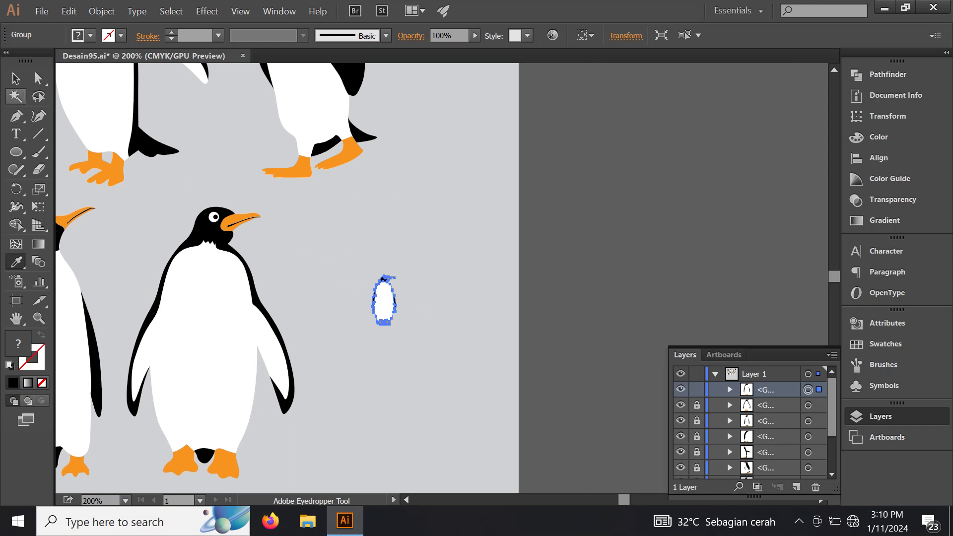
pyautogui.click(15, 78)
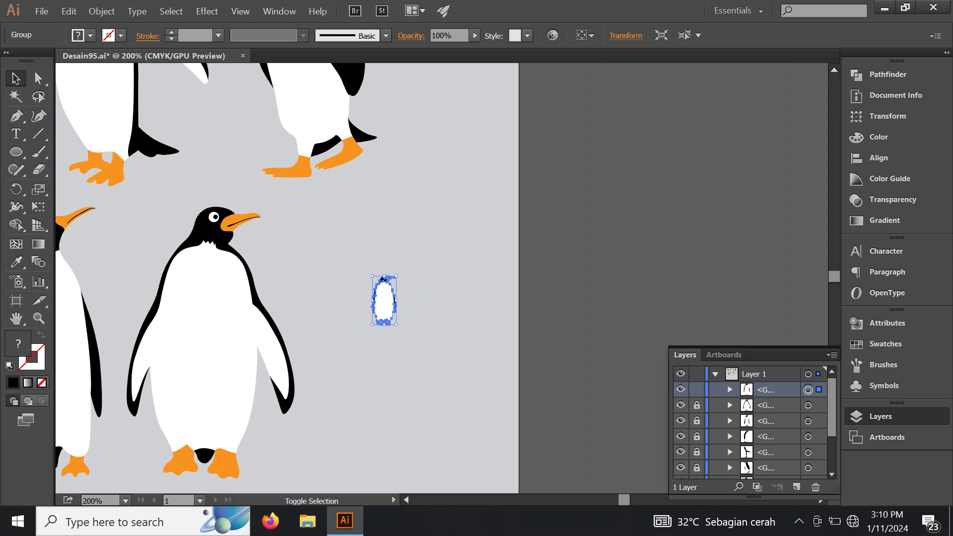
pyautogui.moveTo(395, 276); pyautogui.dragTo(441, 184)
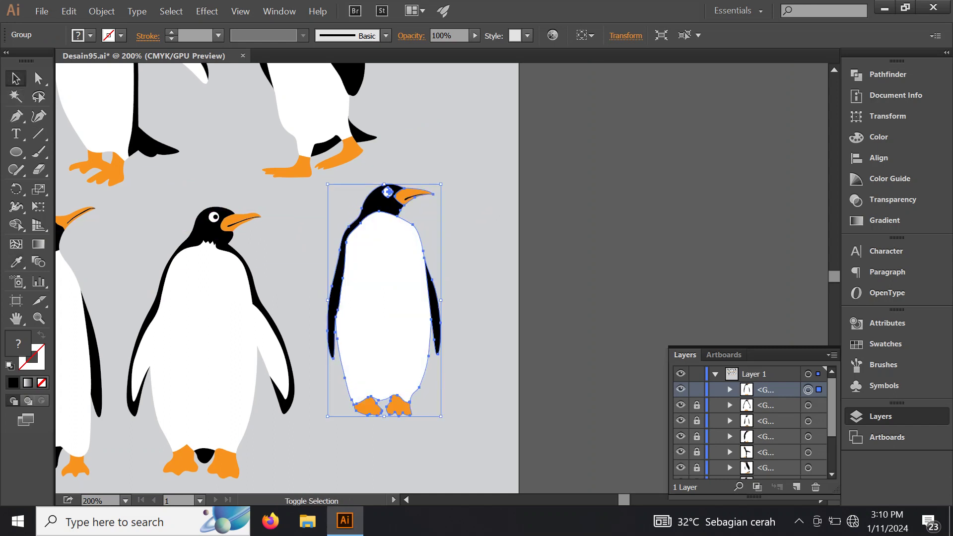
pyautogui.moveTo(404, 203)
pyautogui.mouseDown()
pyautogui.moveTo(399, 258)
pyautogui.moveTo(454, 200)
pyautogui.mouseUp()
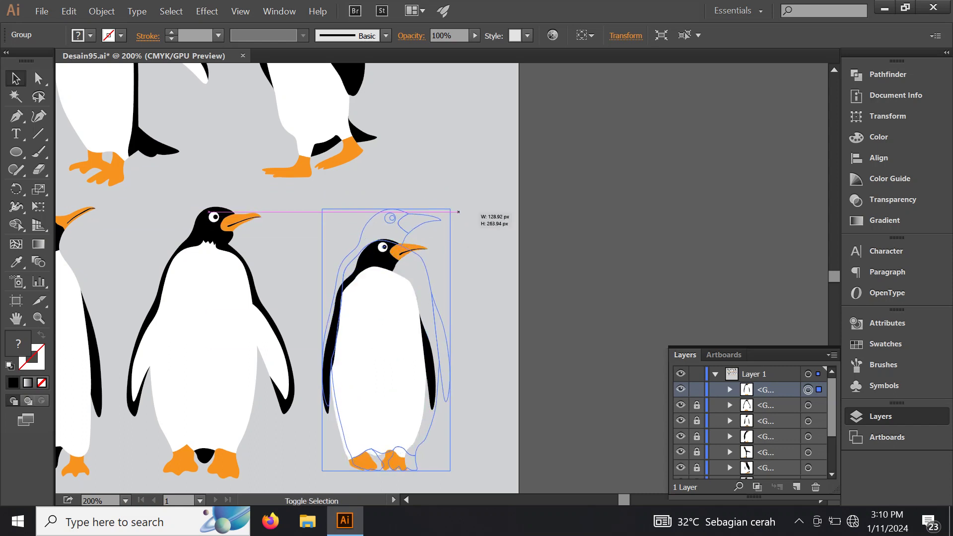
pyautogui.hotkey('ctrl', 'shift', 'a')
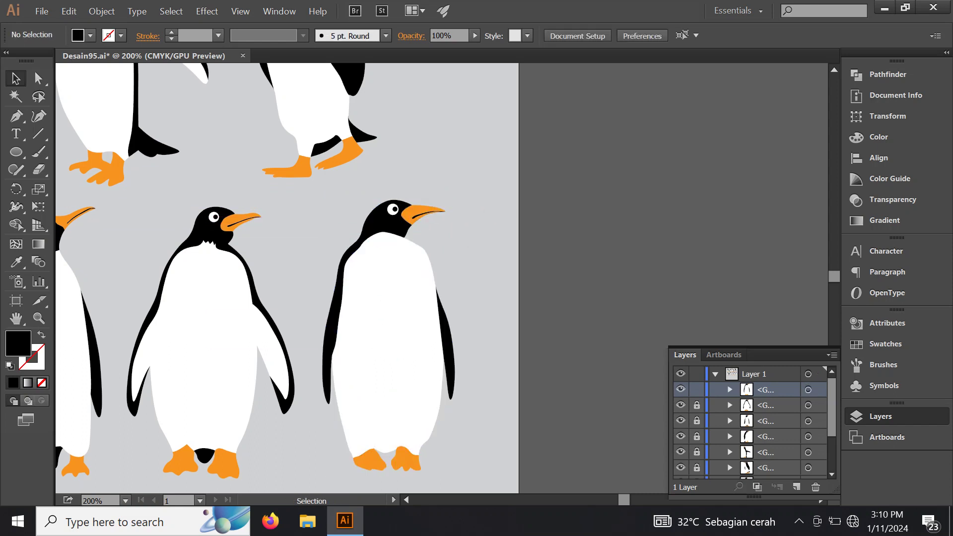
# Step: Save Desain95.ai and zoom back in on the penguin illustrations
pyautogui.hotkey('ctrl', '-')
pyautogui.hotkey('ctrl', '-')
pyautogui.hotkey('ctrl', '-')
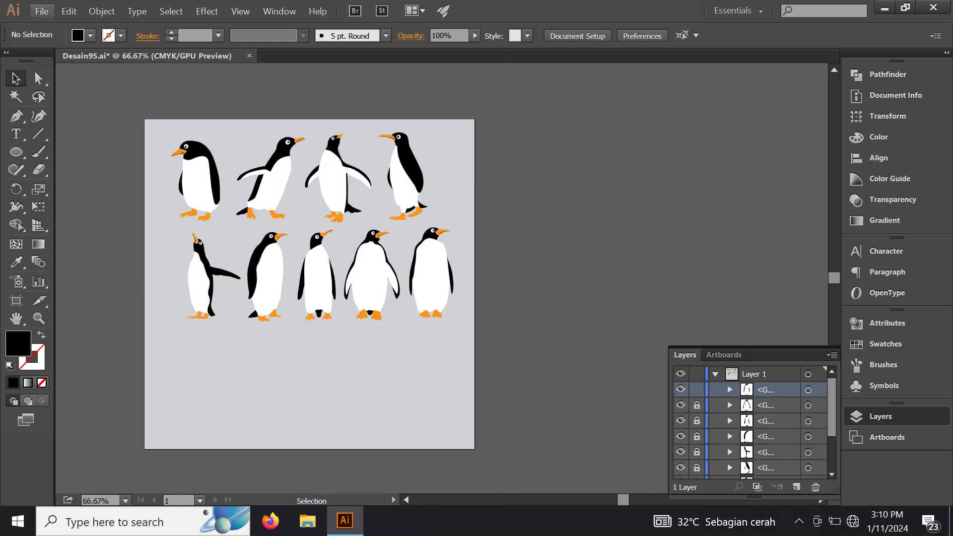
pyautogui.press('Down')
pyautogui.press('Down')
pyautogui.press('Down')
pyautogui.press('Down')
pyautogui.press('Down')
pyautogui.press('Down')
pyautogui.press('Return')
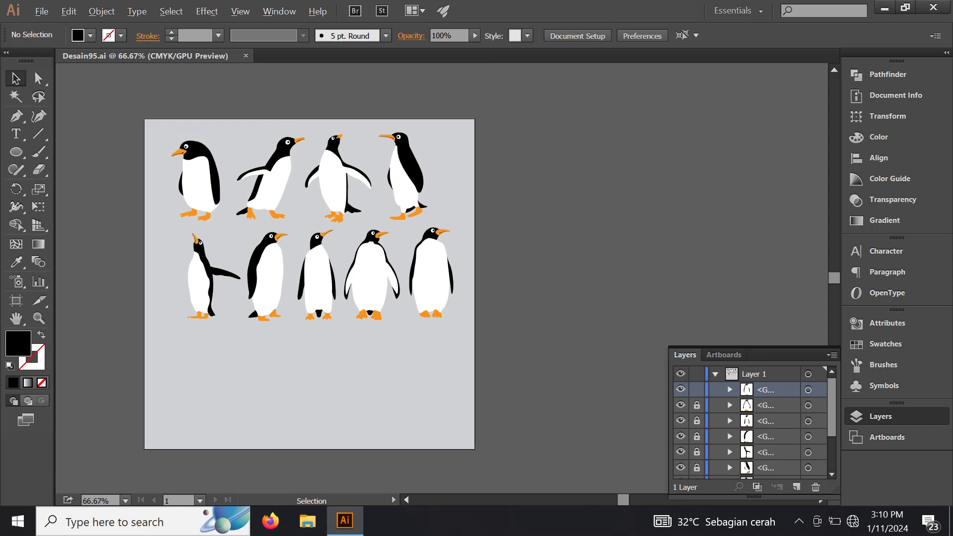
pyautogui.hotkey('ctrl', '+')
pyautogui.scroll(-2, 316, 278)
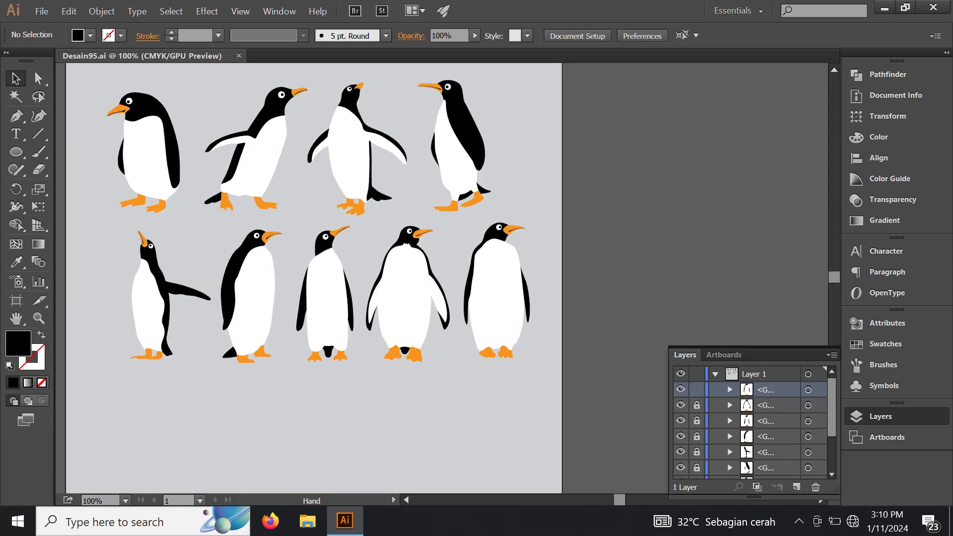
pyautogui.click(798, 521)
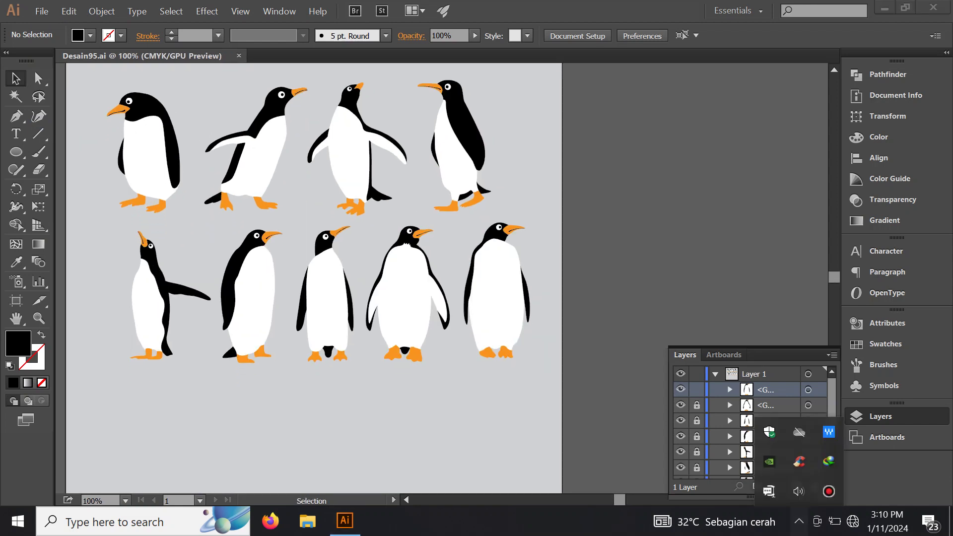